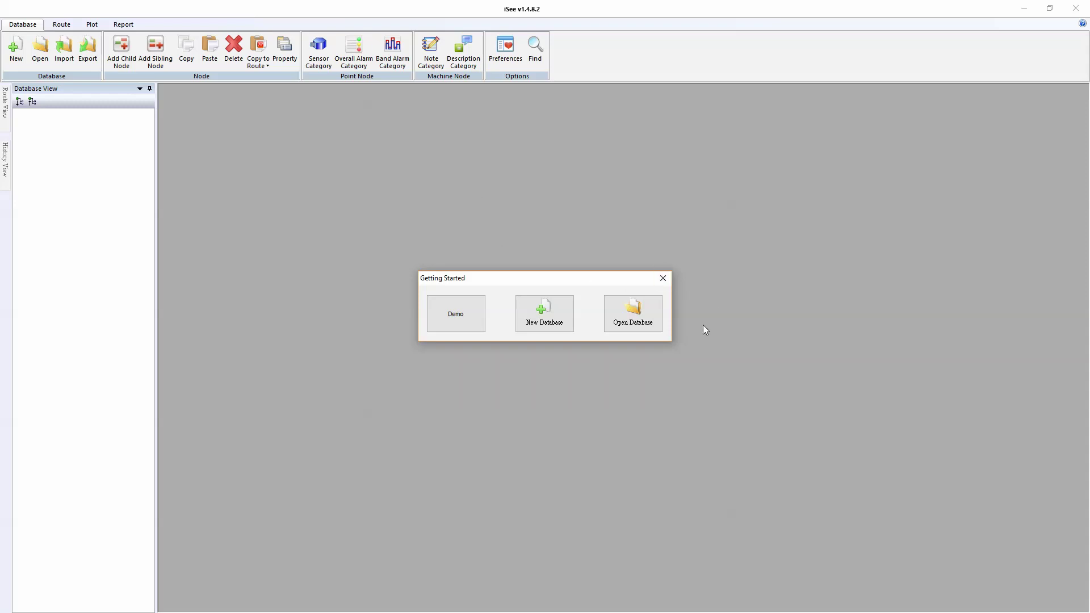
Step: Choose New Database from iSee's Getting Started dialog
click(545, 316)
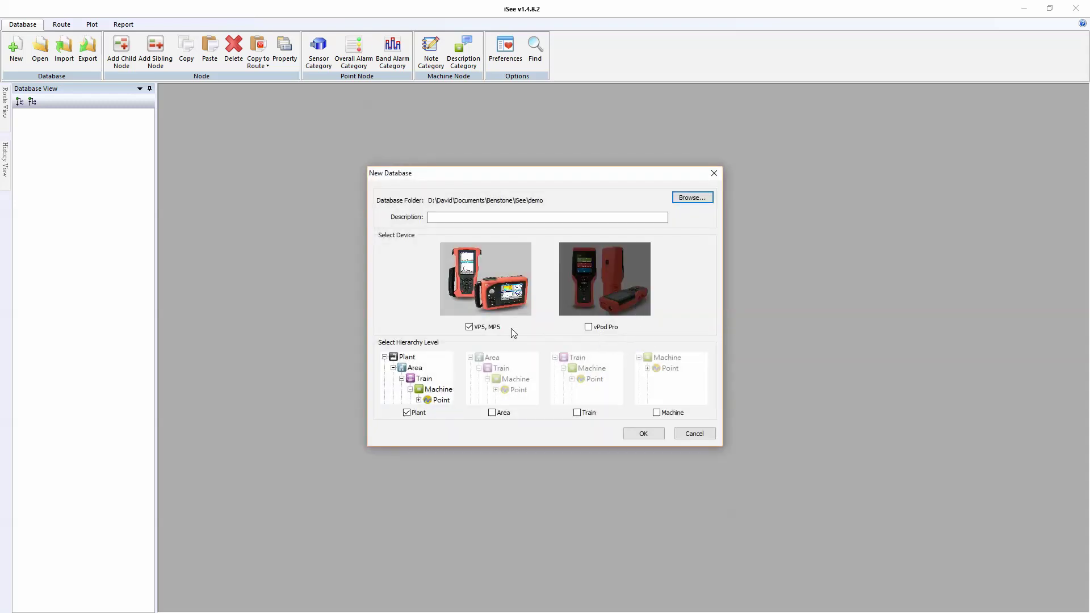
Step: Create a vPod Pro database stored in a new 'for video demo' folder under iSee
click(589, 327)
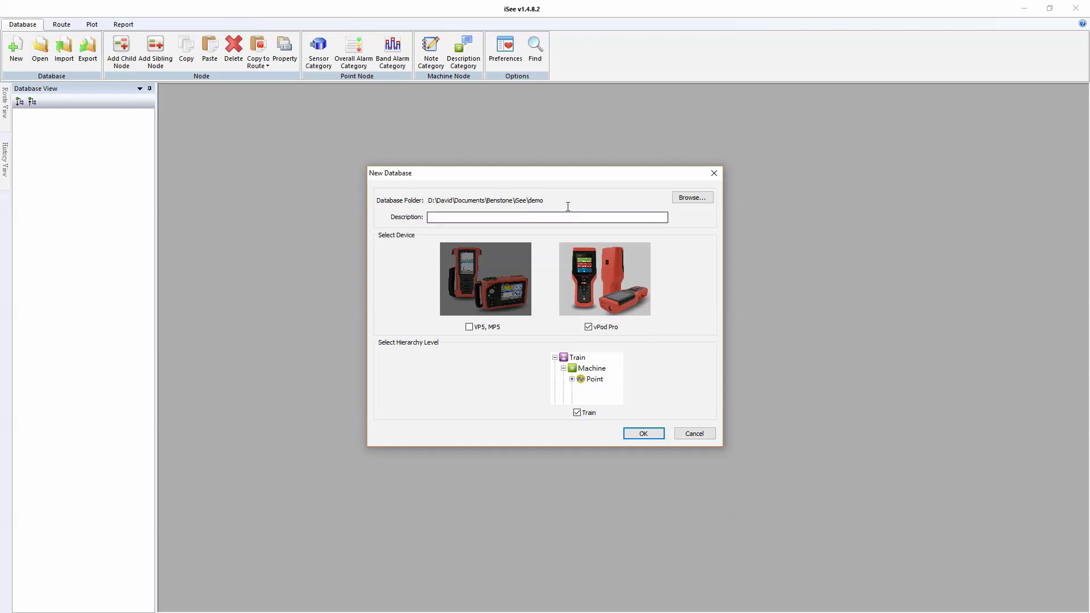
click(691, 199)
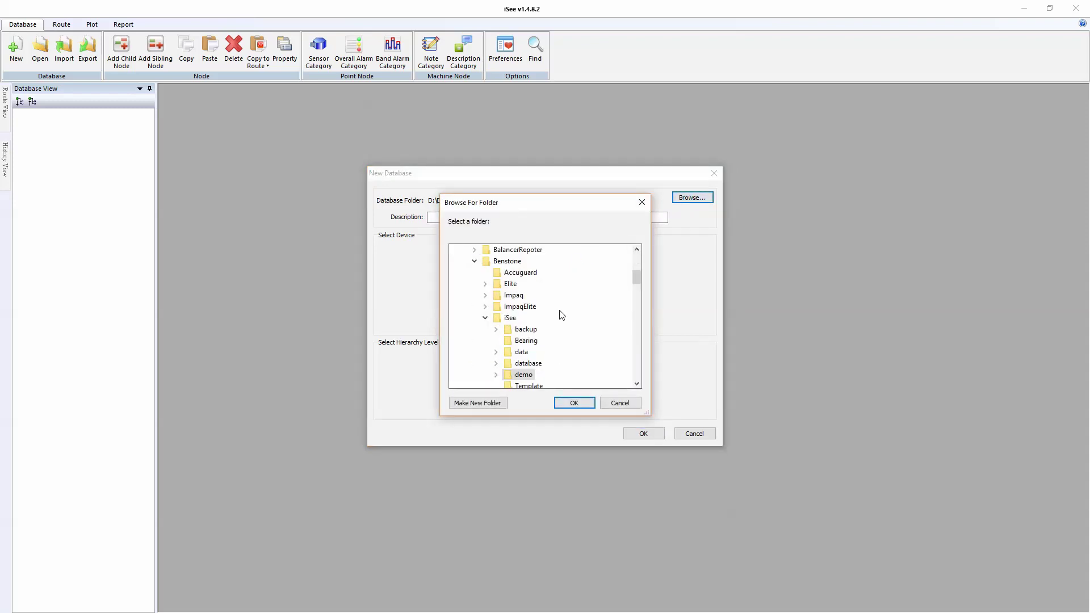
scroll(561, 315, down, 1)
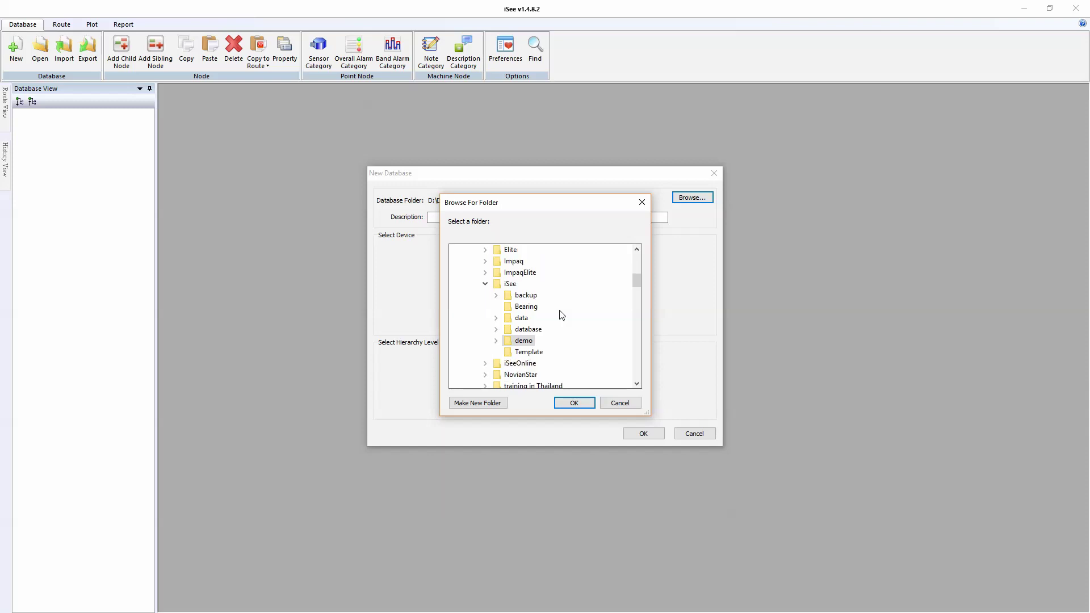
click(518, 285)
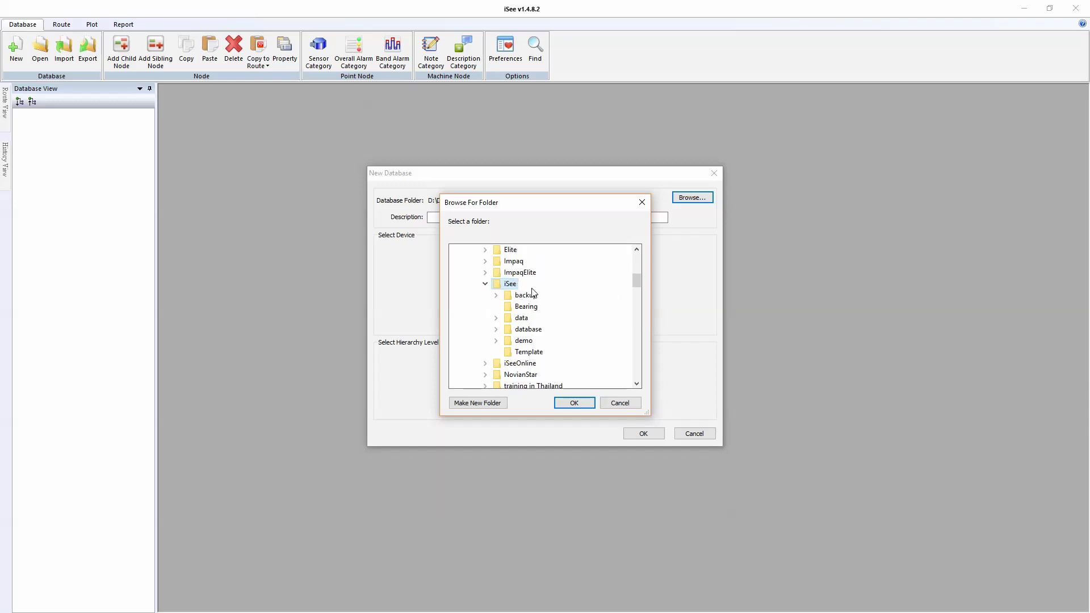
click(482, 404)
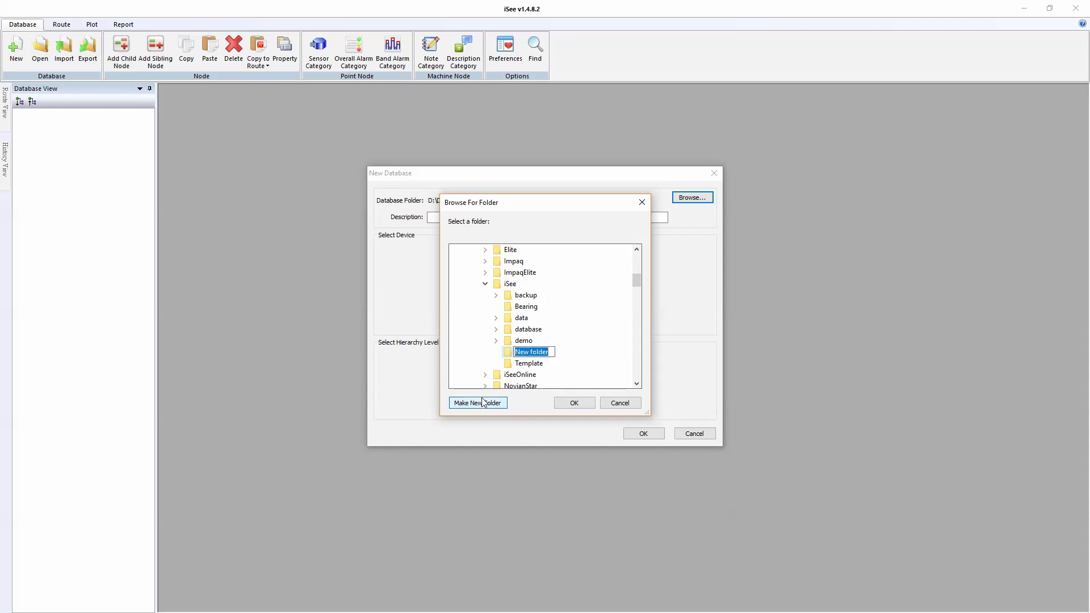
text(for video demo)
click(572, 405)
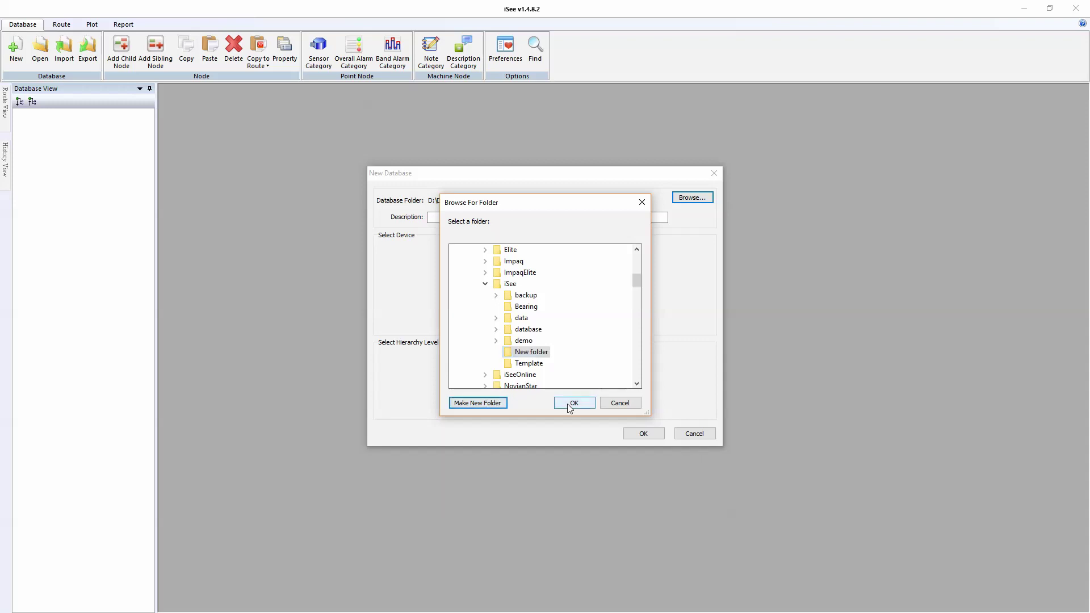
click(569, 407)
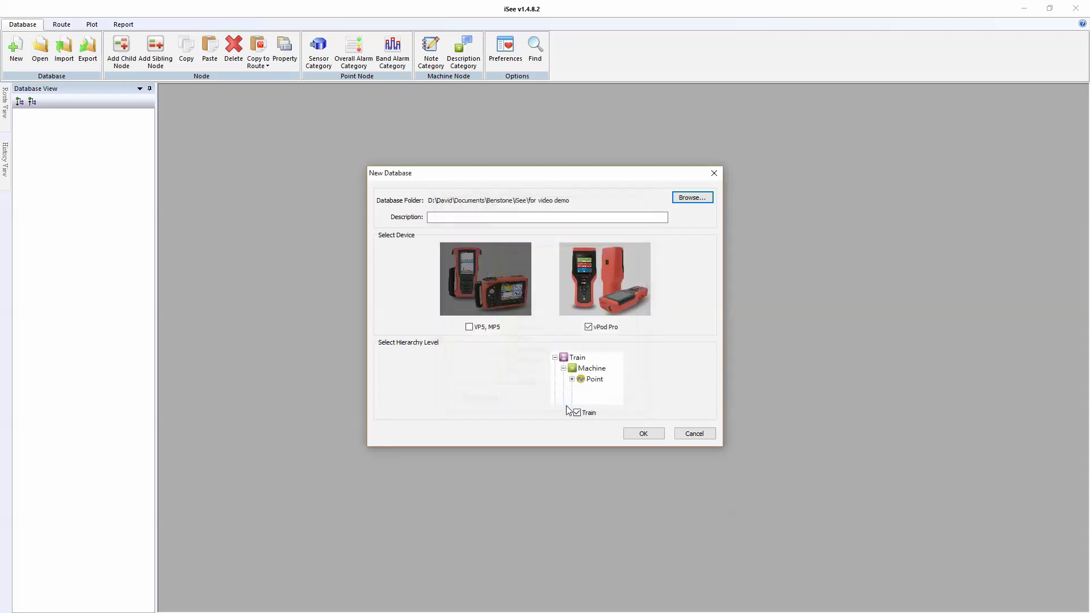
click(643, 435)
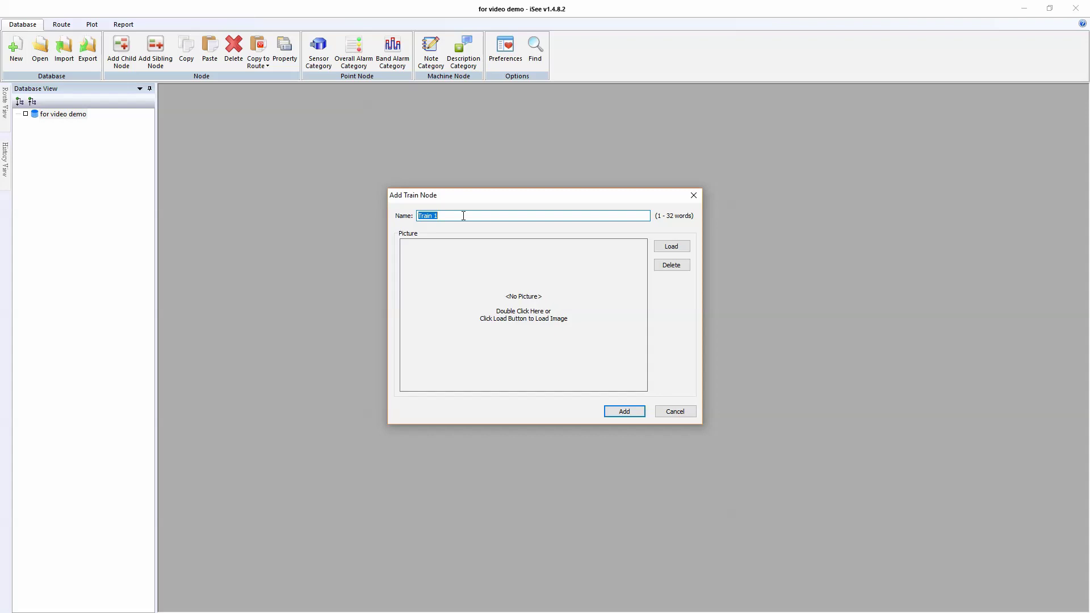
Step: Add a train named 'Pump Section' with the pump02.jpg picture loaded
text(Pump Section)
click(682, 251)
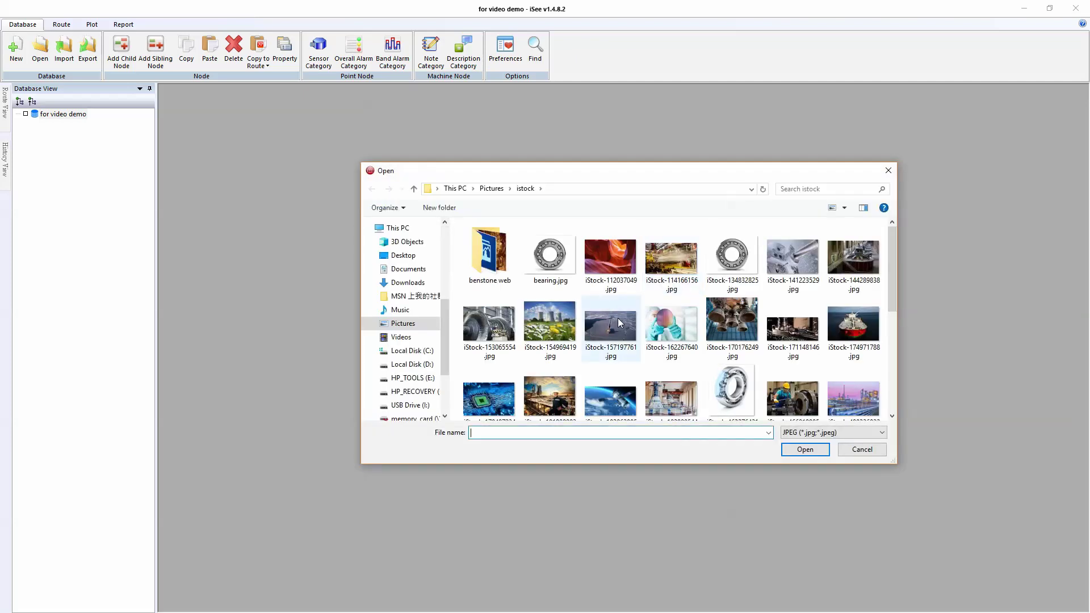
click(611, 383)
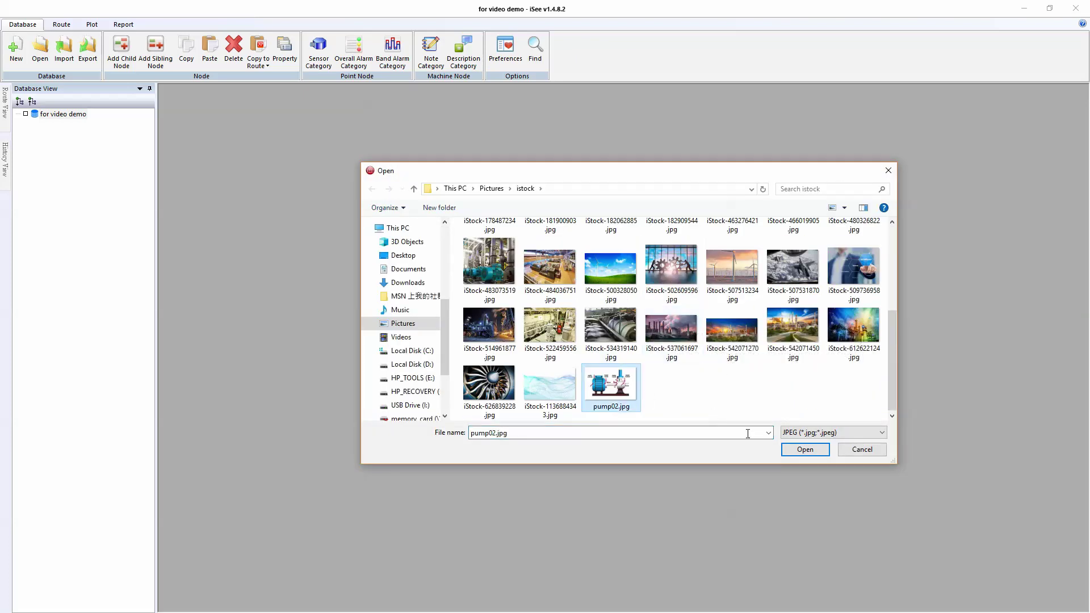
click(805, 449)
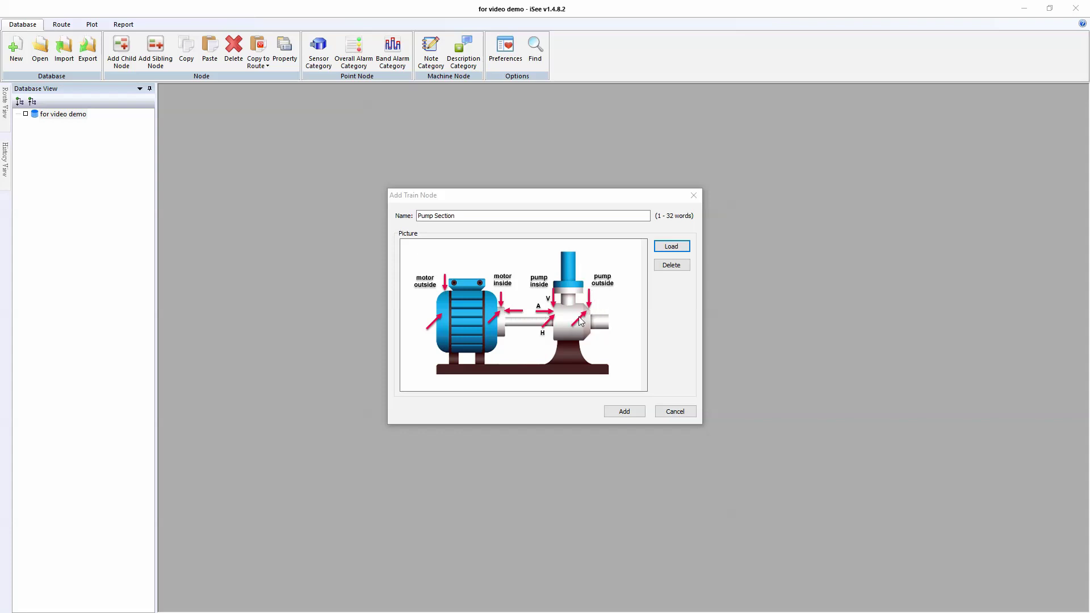
click(623, 412)
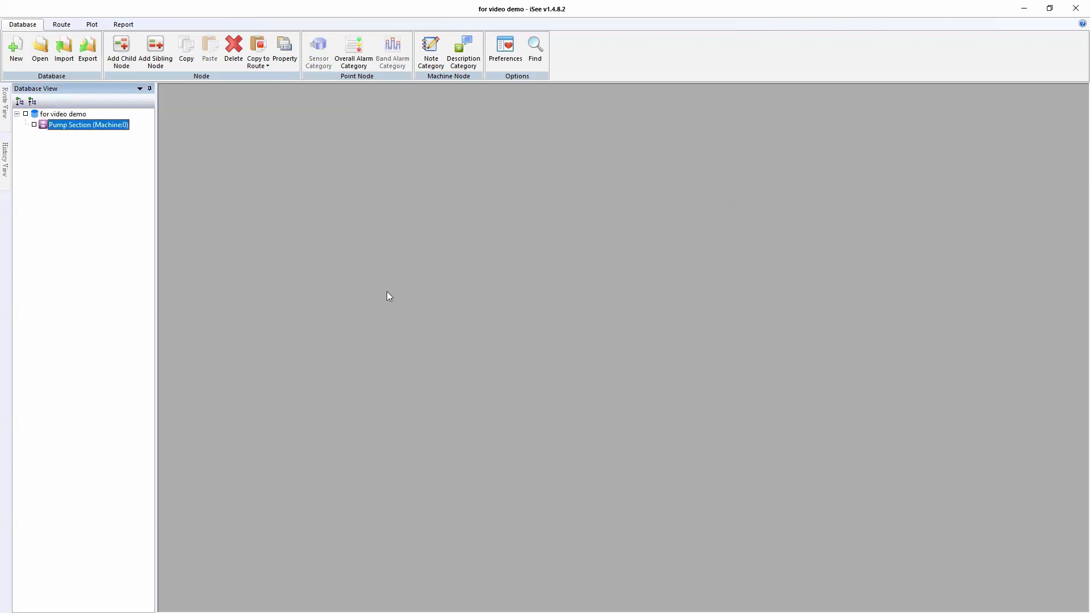
Step: Add machine P001 running at 1800 RPM under the Pump Section train
right_click(85, 130)
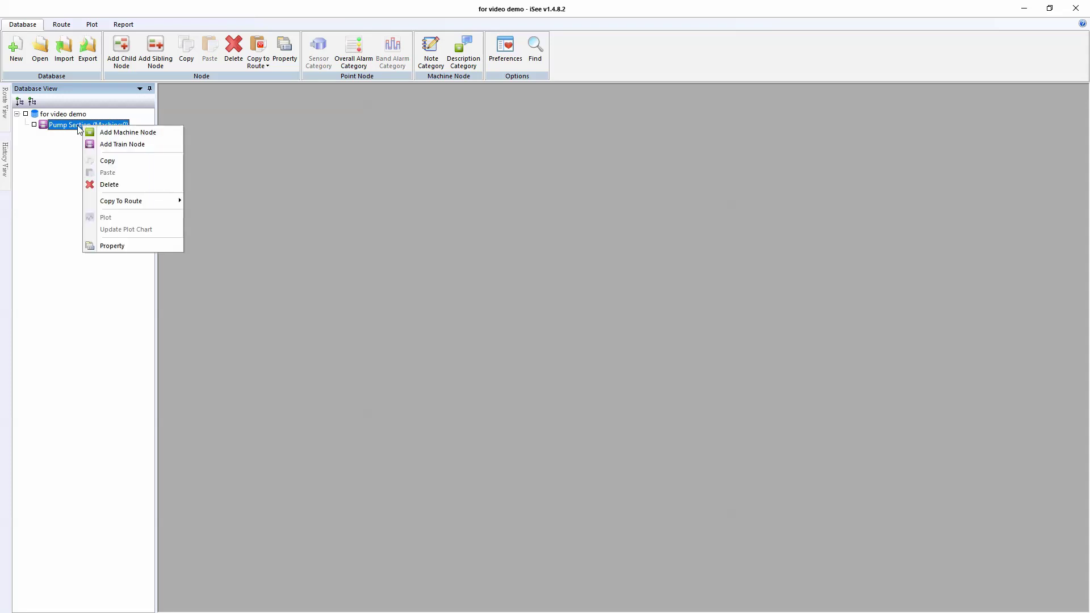
click(216, 131)
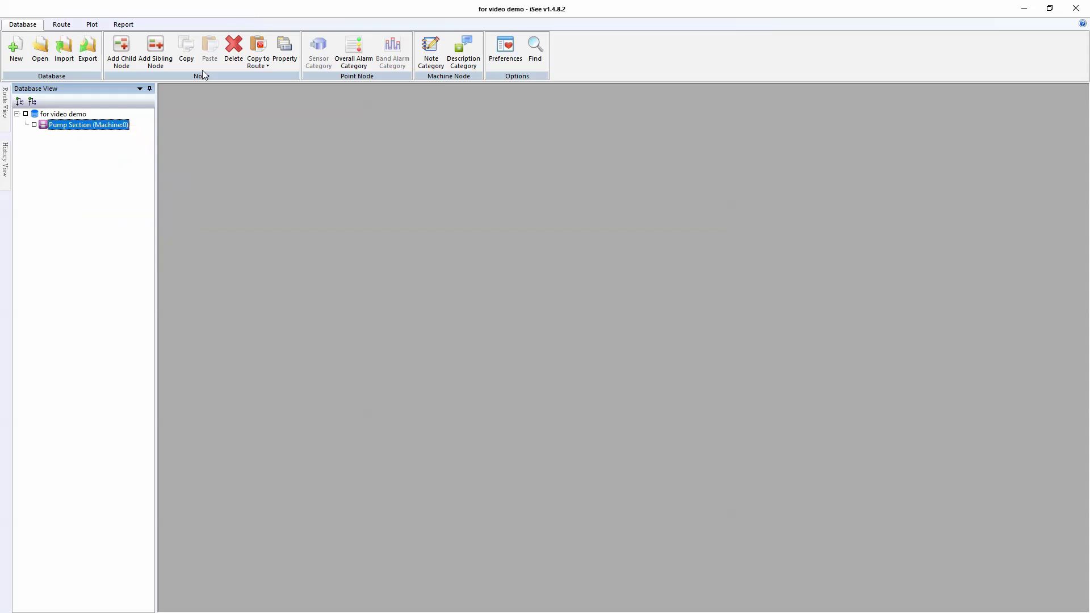
click(122, 50)
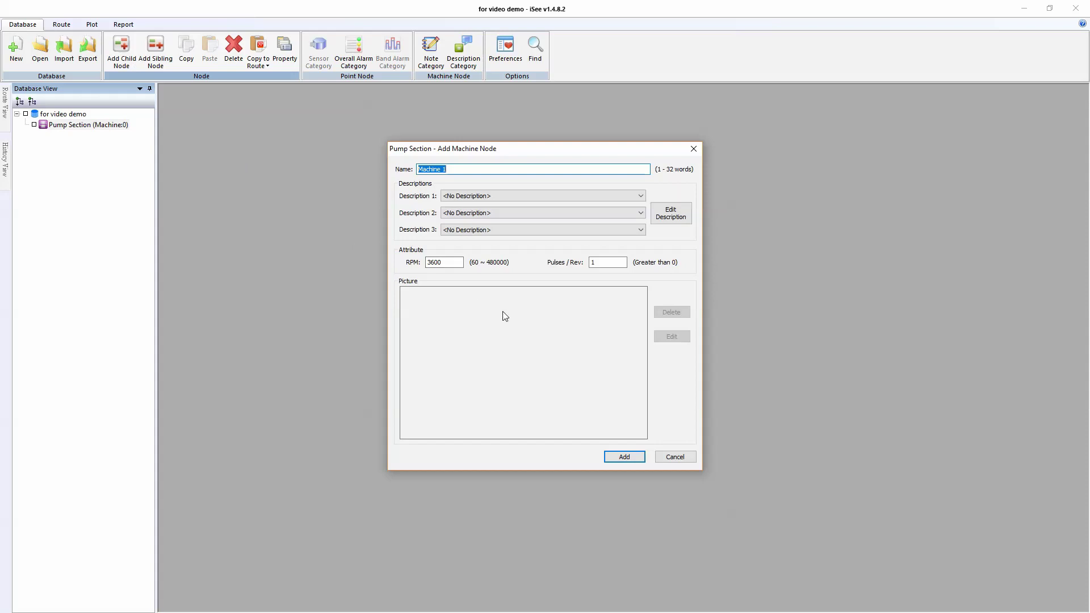
text(P001)
double_click(446, 262)
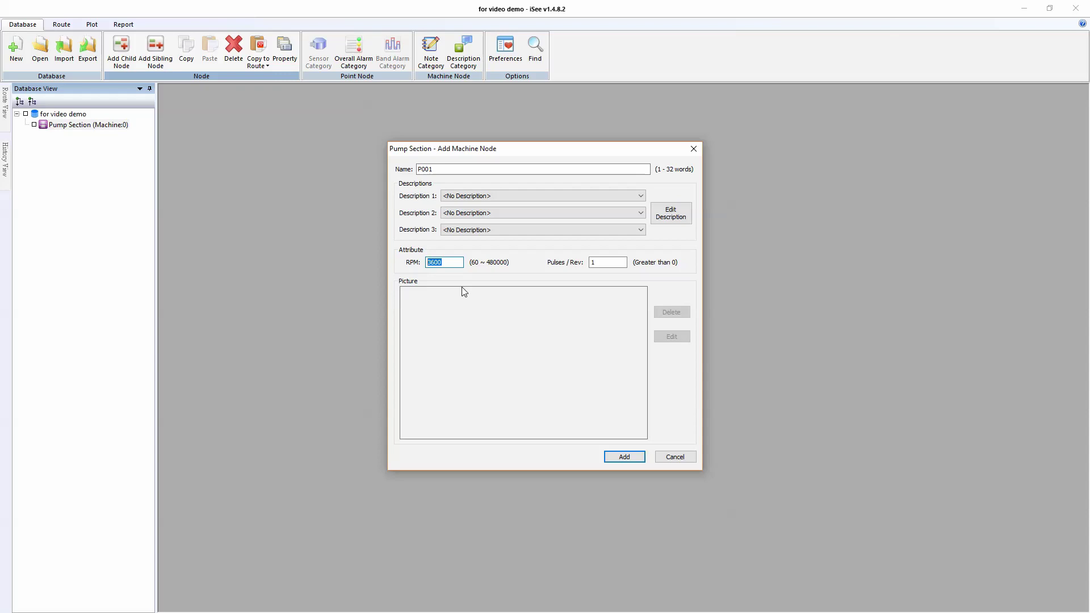
text(1800)
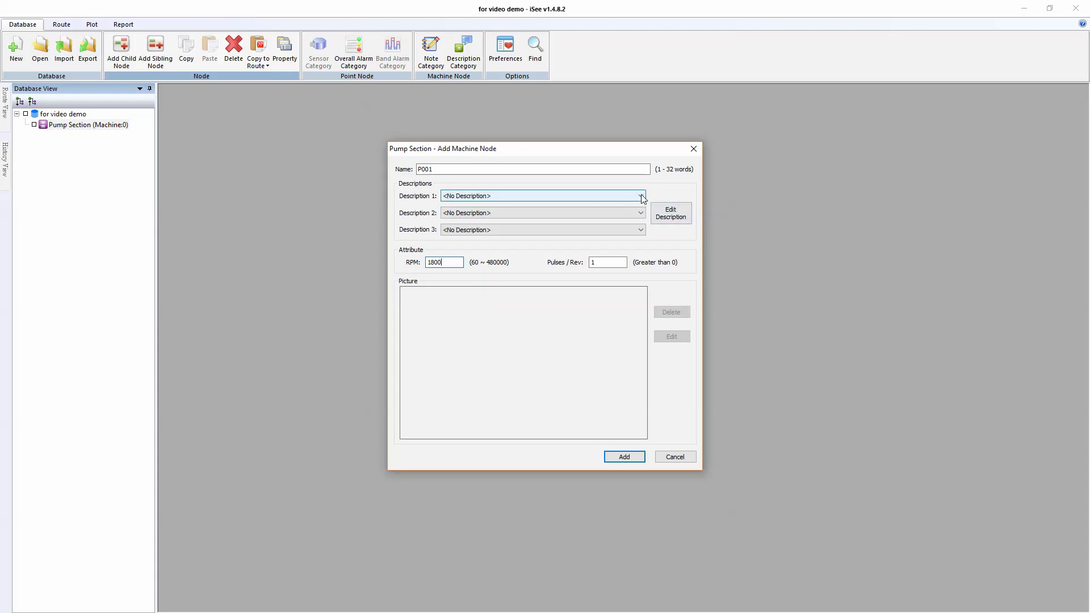
click(622, 457)
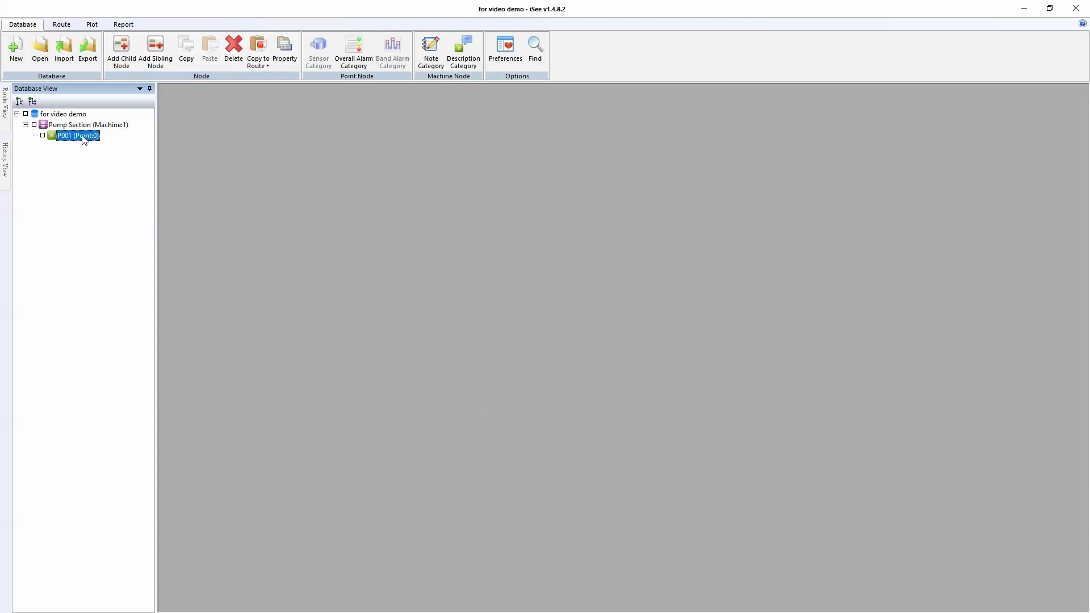
Step: Start a new point under P001 named 'Motor-Out', measuring horizontal and vertical but not axial
right_click(71, 140)
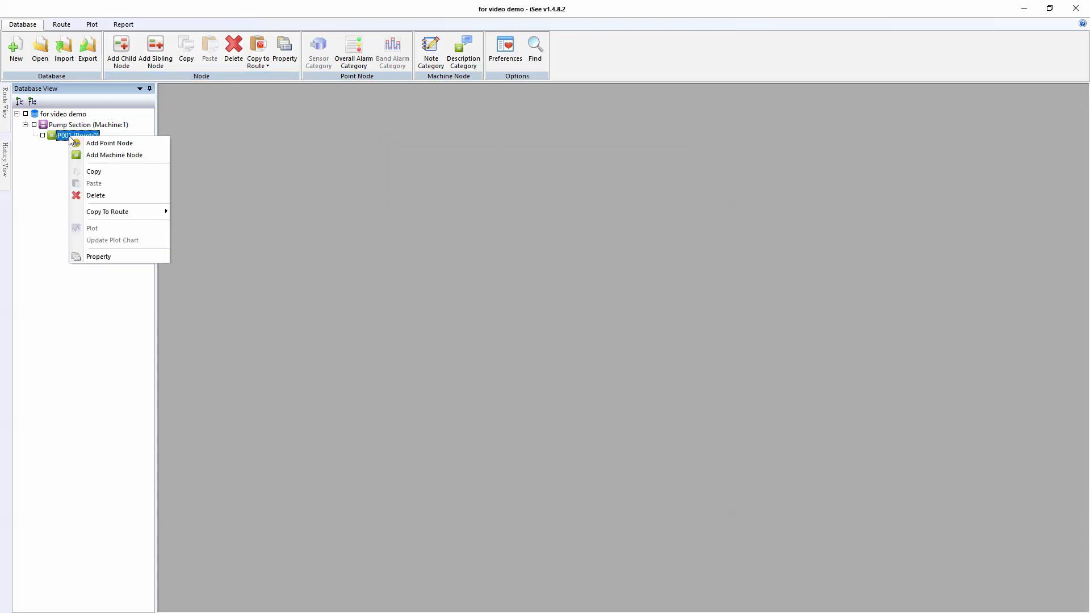
click(112, 144)
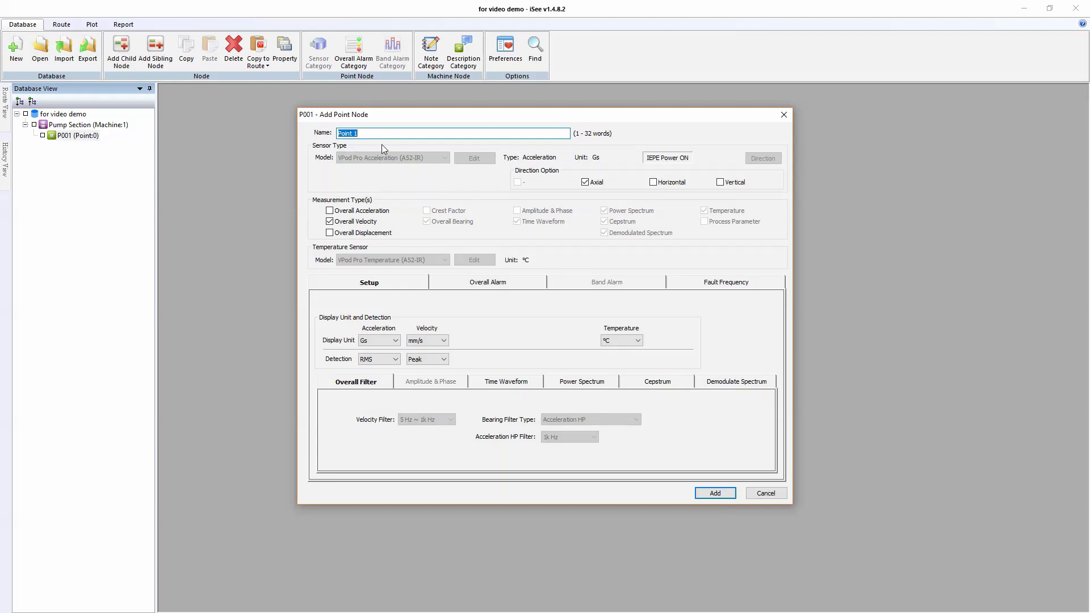
text(Mto)
key(BackSpace)
key(BackSpace)
text(otr)
key(BackSpace)
text(or-Out)
click(720, 183)
click(655, 184)
click(585, 183)
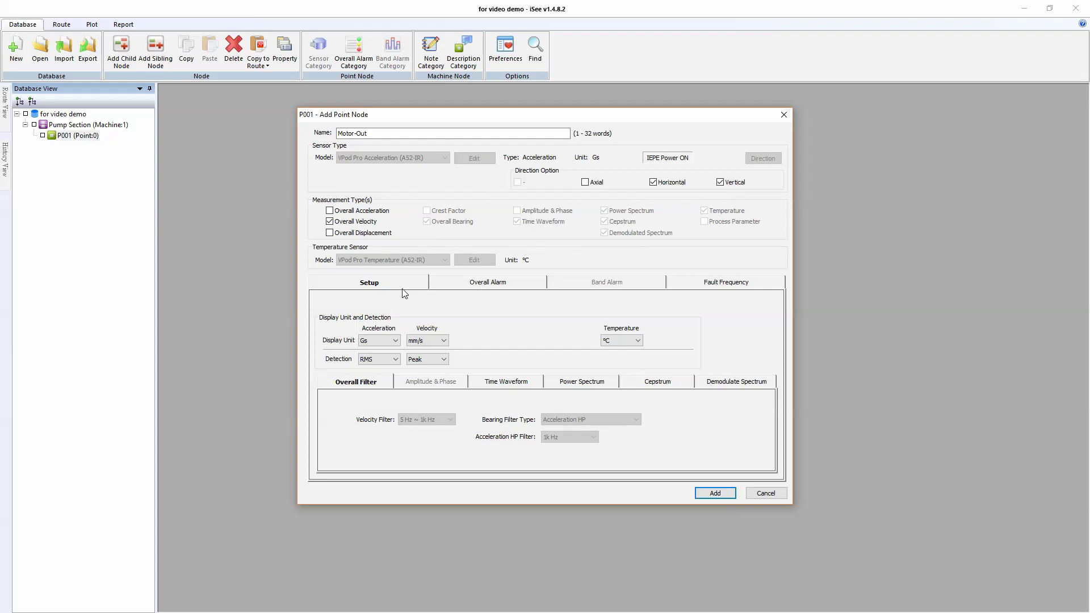
Step: Set velocity detection to RMS in mm/s and bring up the Overall Velocity alarm choices
click(444, 359)
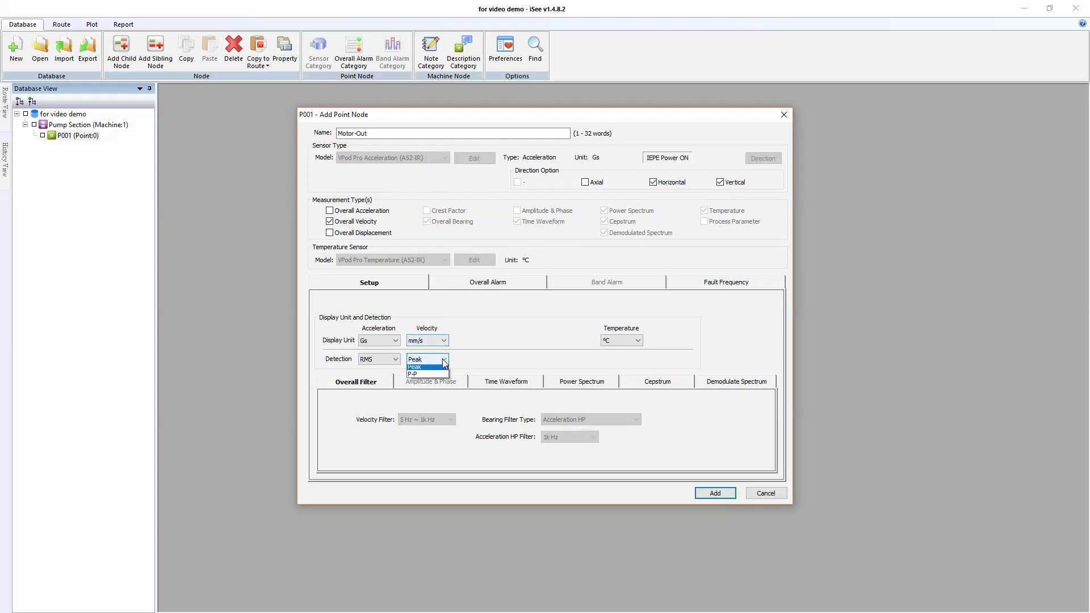
click(424, 371)
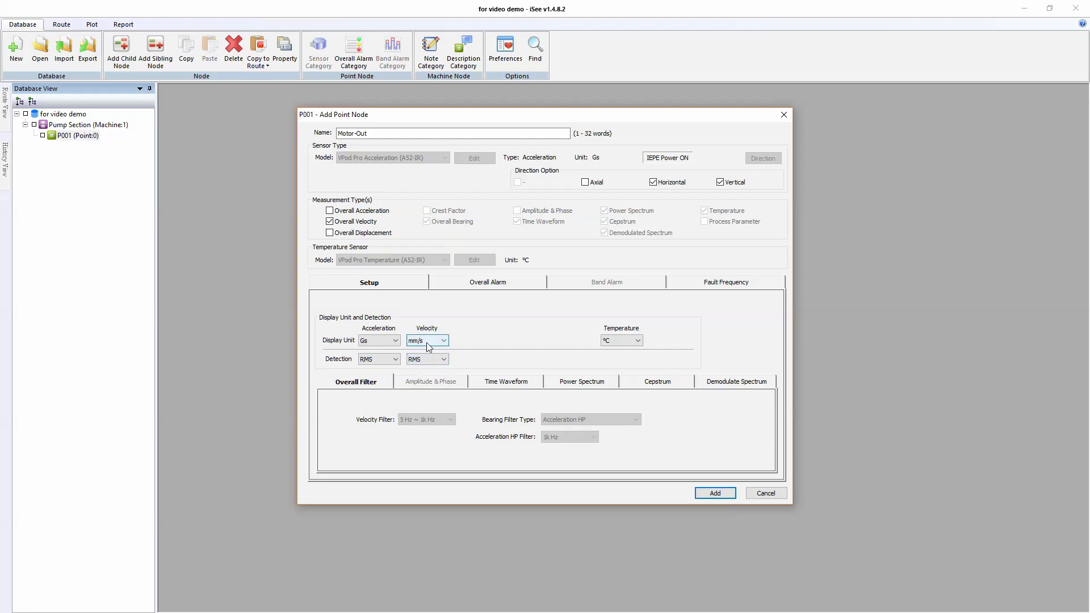
click(444, 341)
click(447, 342)
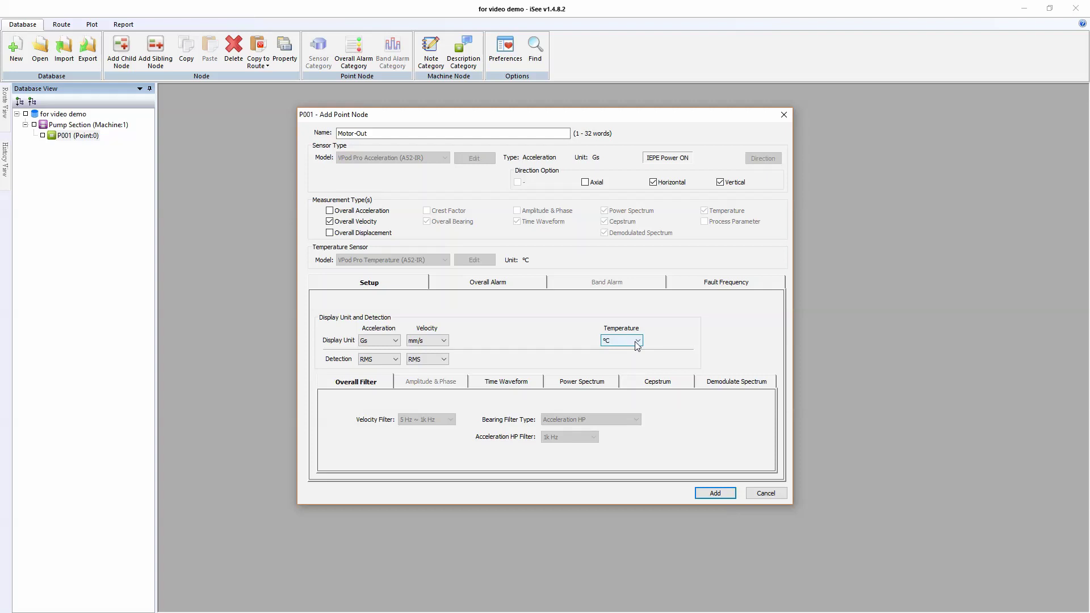
click(492, 283)
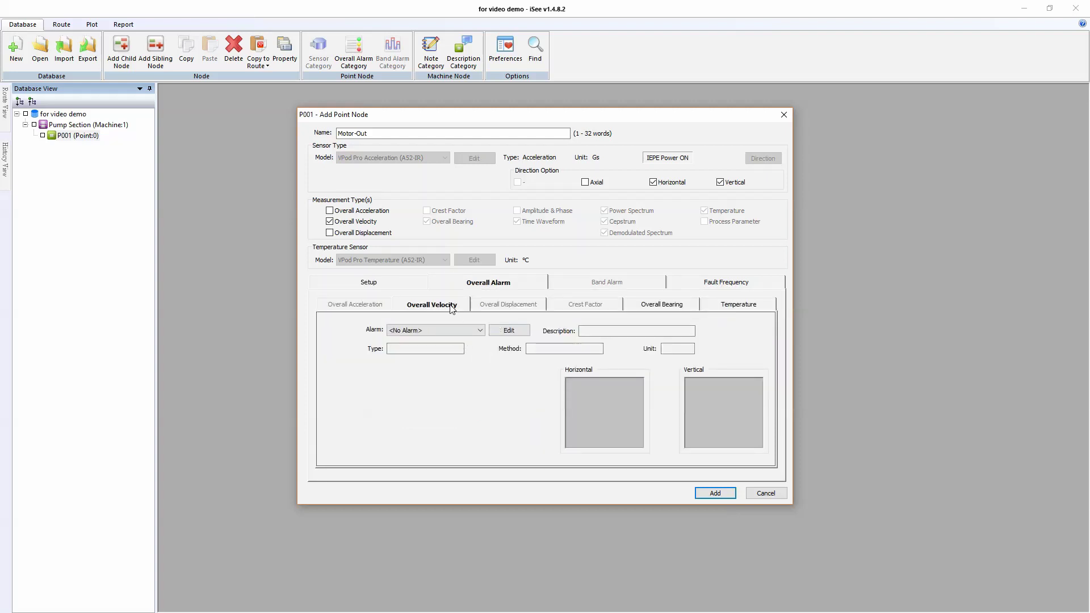
click(473, 331)
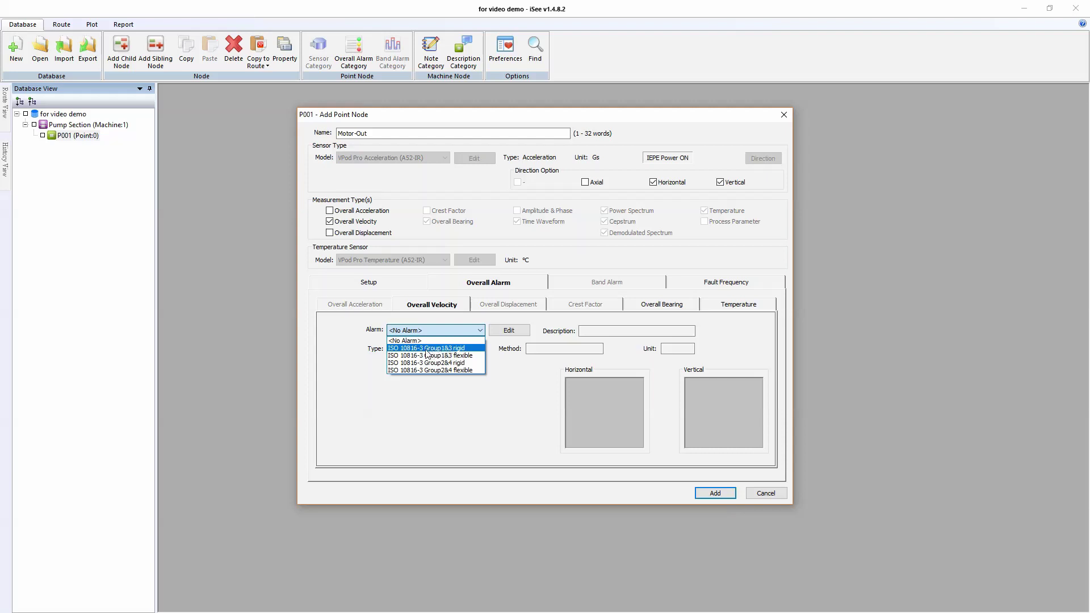
Step: Assign ISO 10816-3 Group1&3 rigid to Overall Velocity and 850~4500rpm to Overall Bearing
click(465, 348)
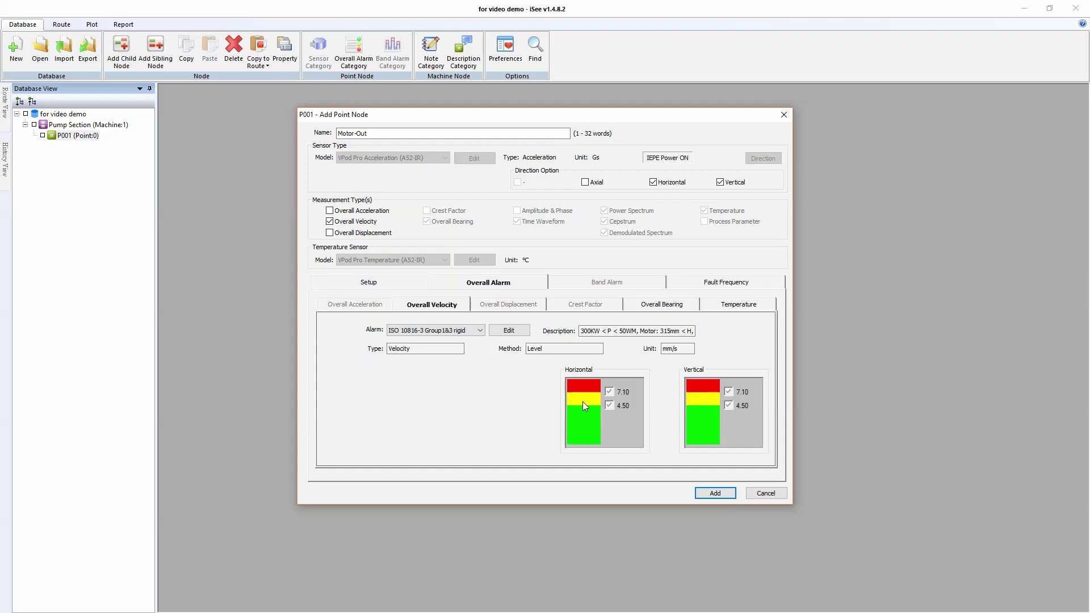
click(665, 307)
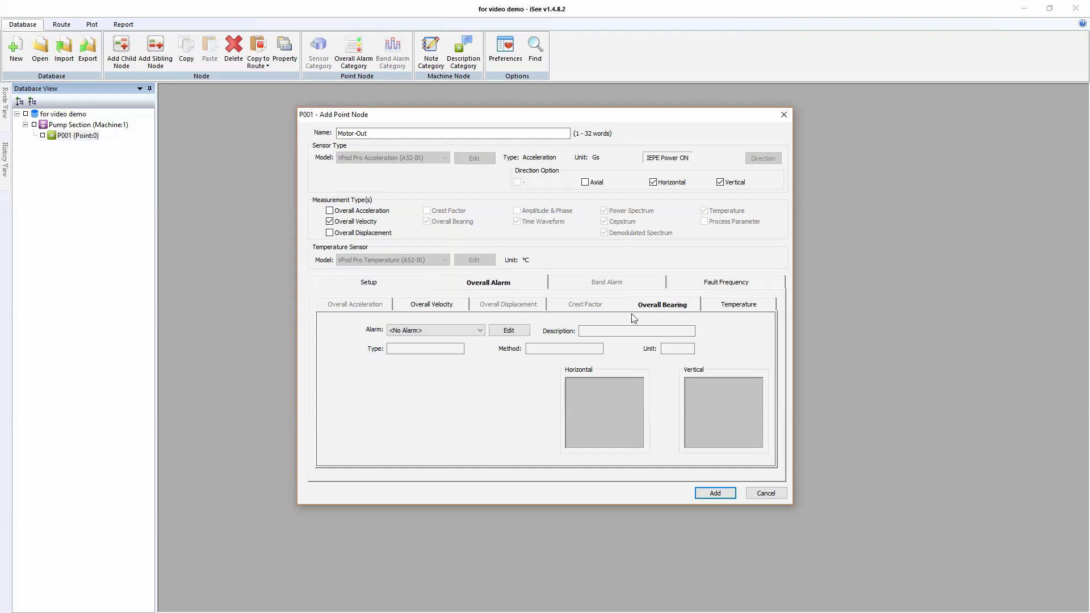
click(480, 331)
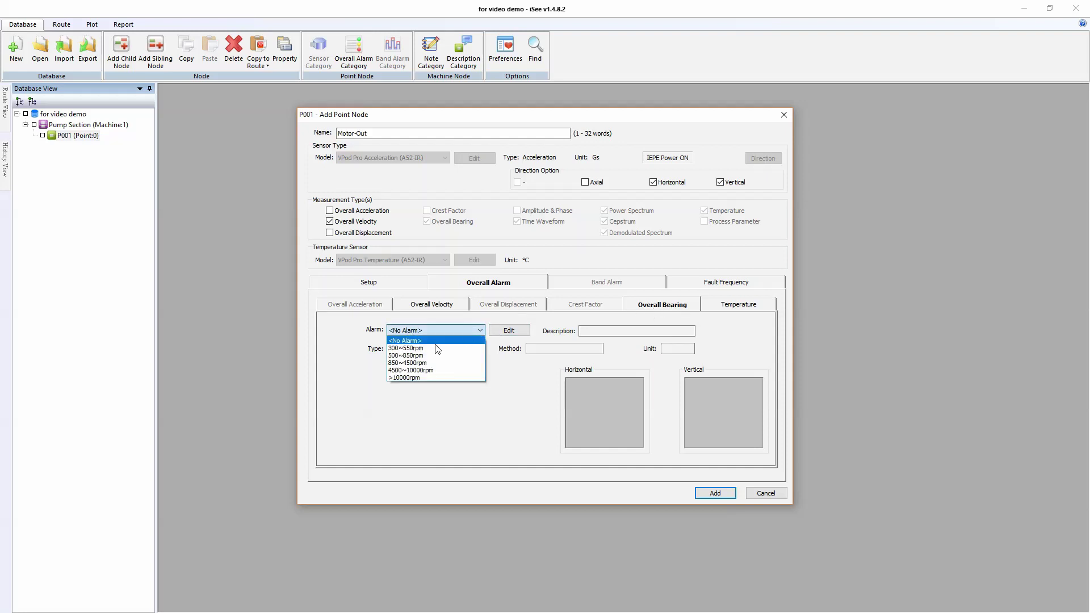
click(405, 364)
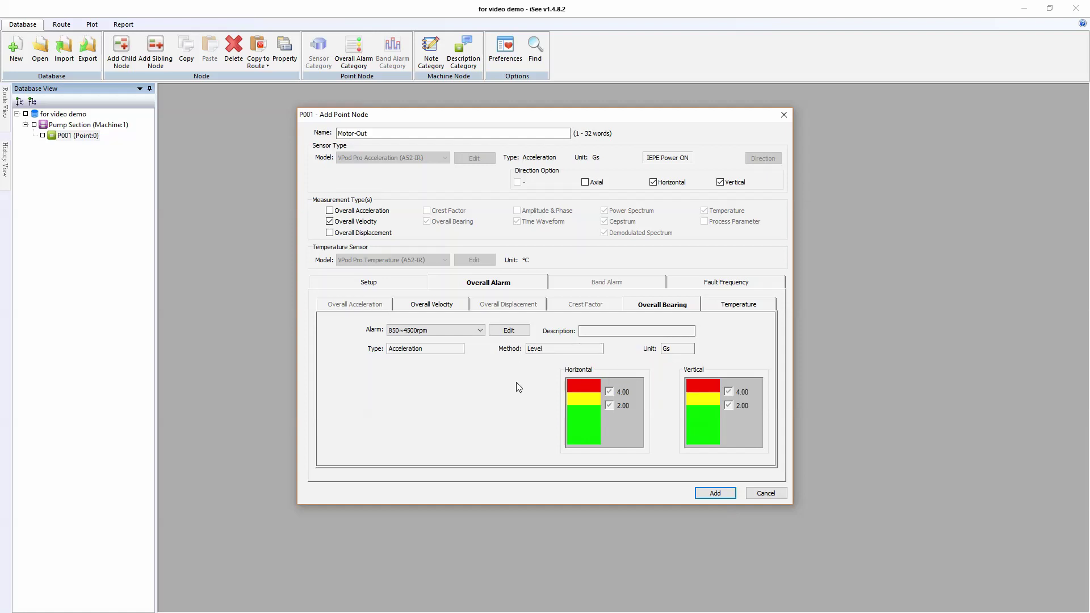
click(728, 310)
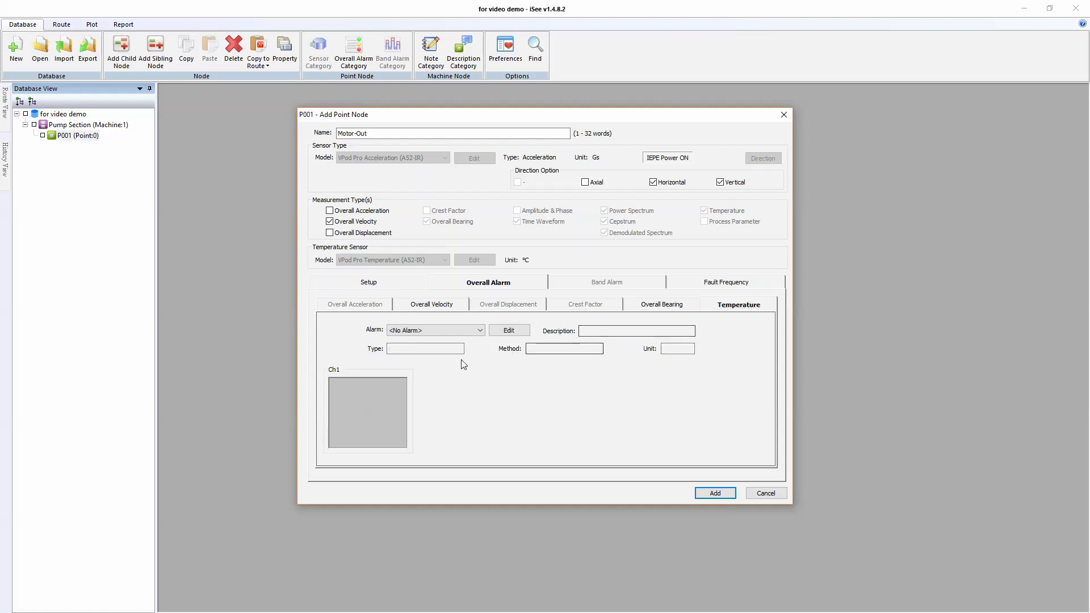
click(480, 332)
Step: Create and apply a 'Temp 40-60' alarm (40 and 60 °C), then add Motor-Out under P001
click(480, 332)
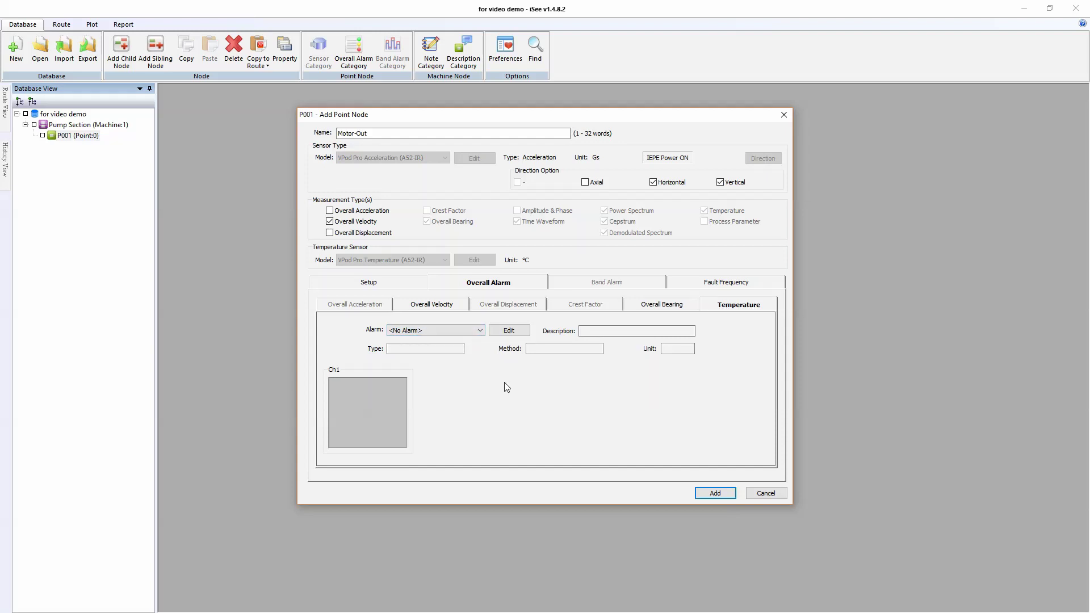
click(508, 330)
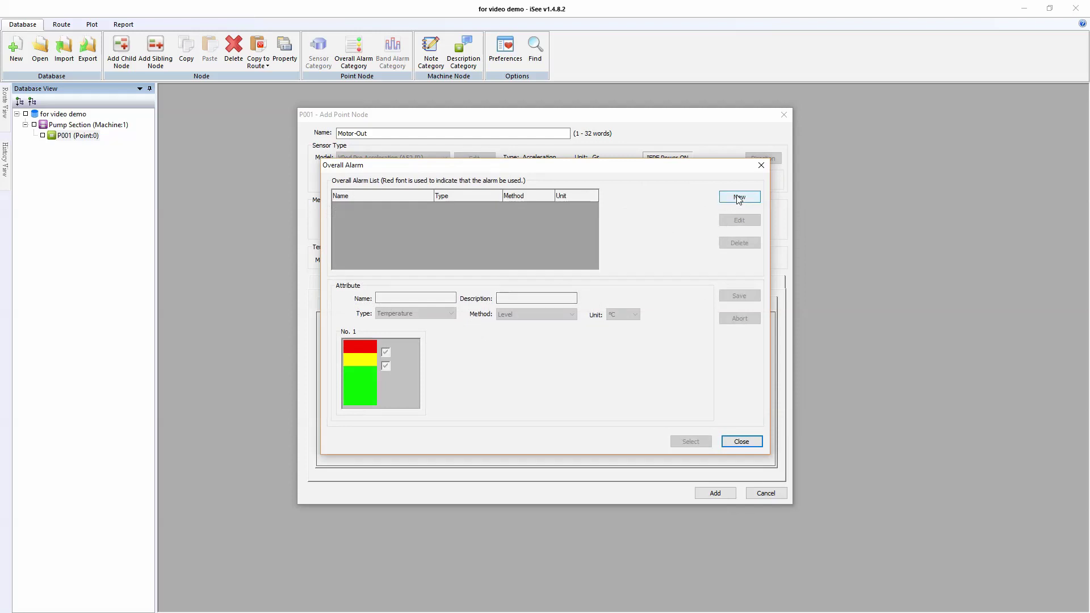
click(738, 198)
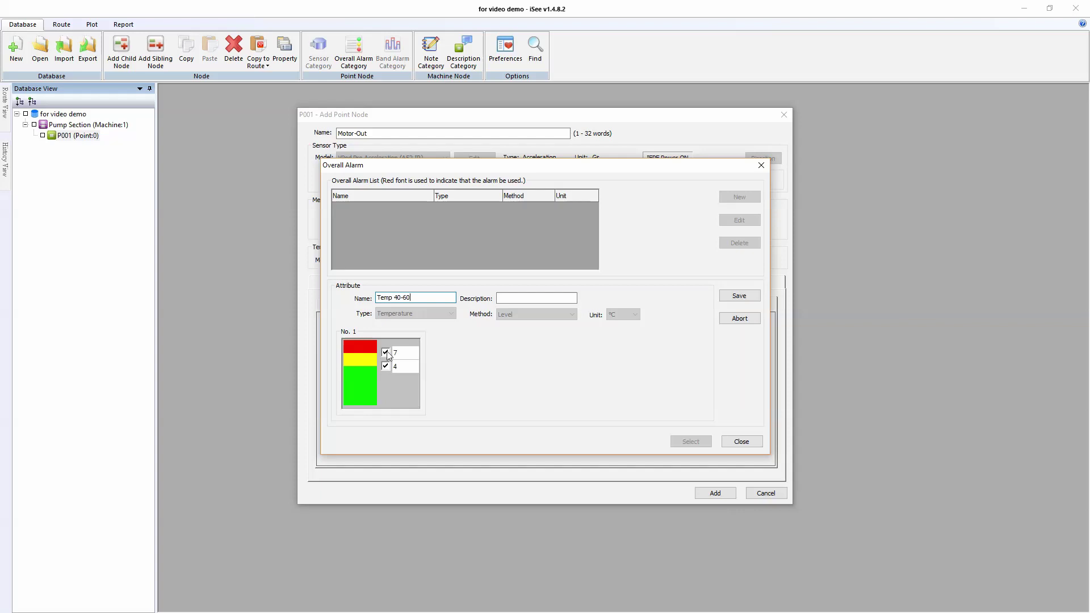
click(405, 352)
double_click(406, 354)
text(60)
click(739, 298)
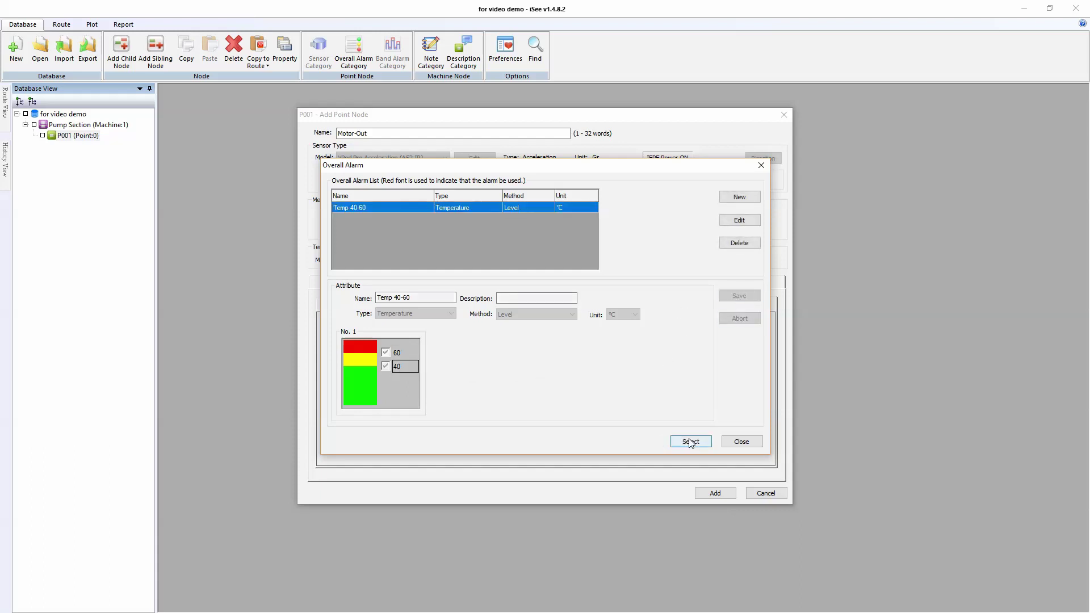
click(690, 443)
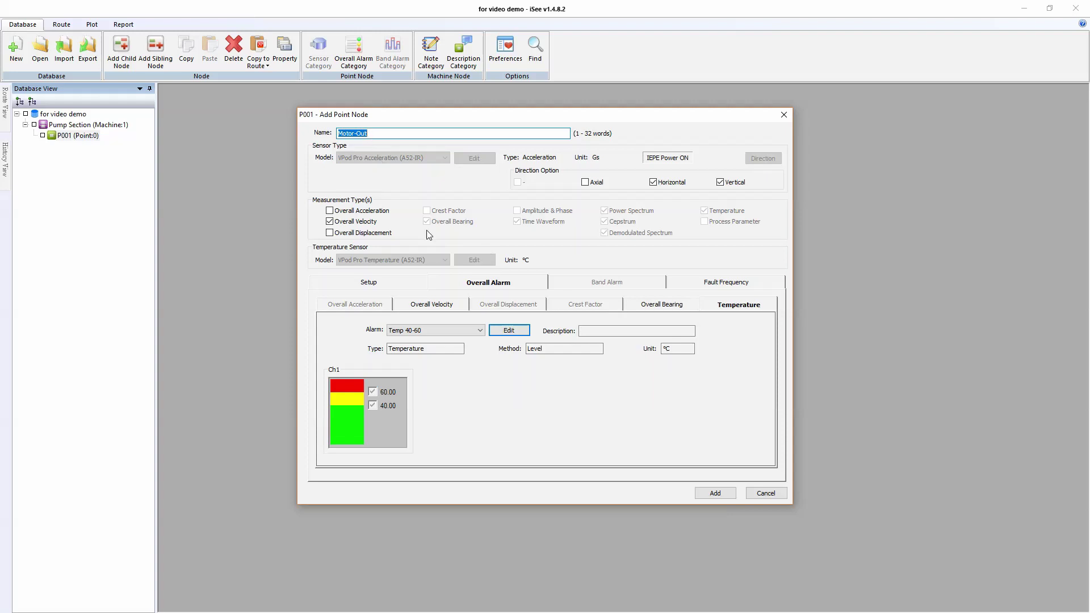
click(714, 494)
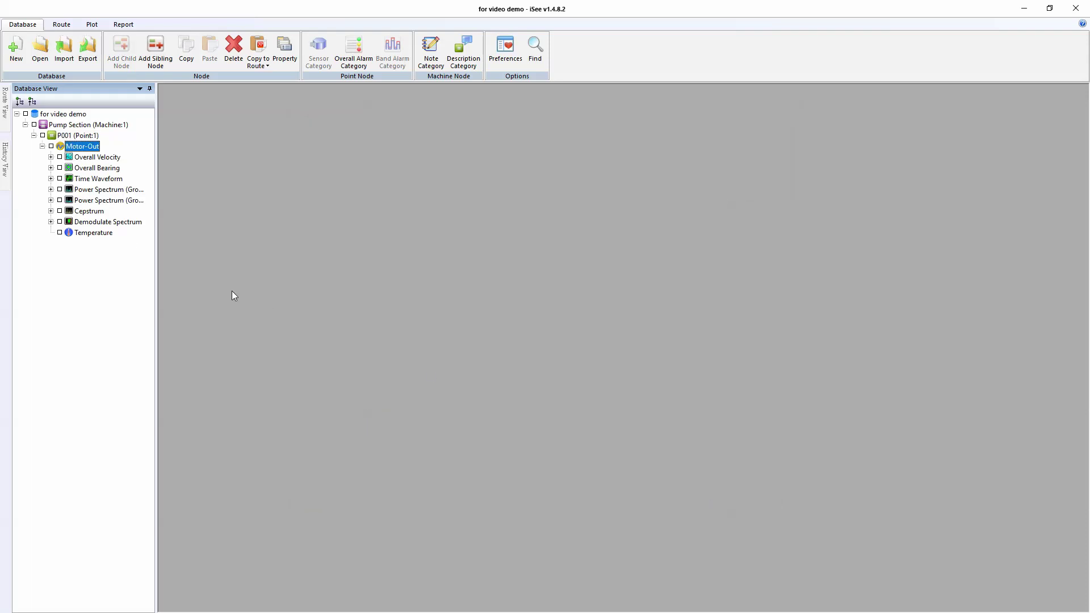
Step: Copy and paste Motor-Out under P001, renaming the copy 'Motor-In'
right_click(80, 149)
click(98, 168)
right_click(79, 147)
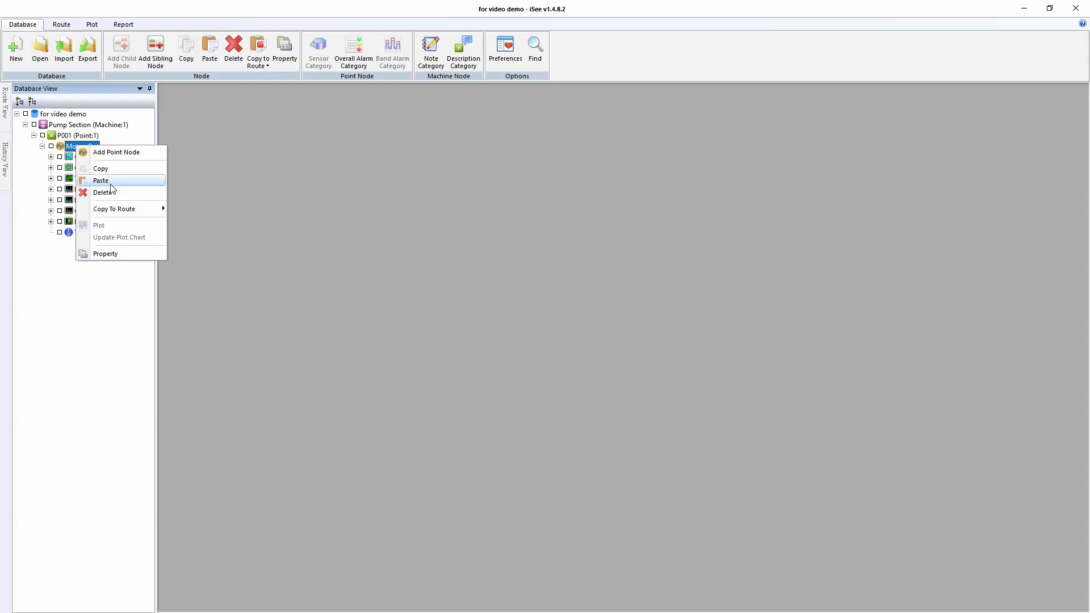
click(110, 182)
click(474, 305)
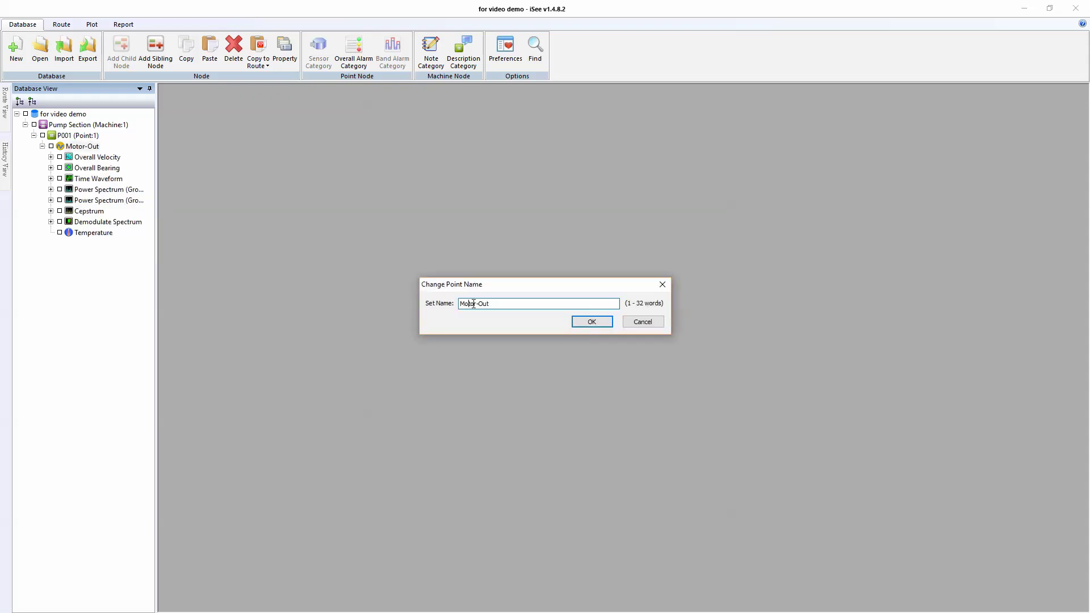
double_click(475, 305)
click(492, 303)
drag(480, 303, 585, 301)
text(In)
click(591, 322)
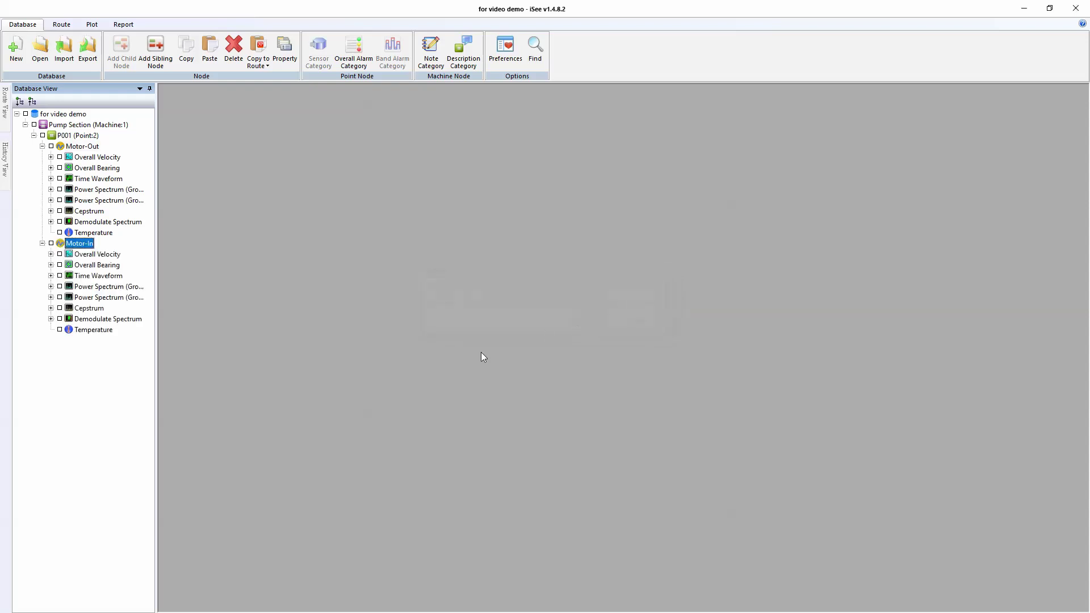
Step: Tick Axial in Motor-In's point properties and save the change
right_click(77, 245)
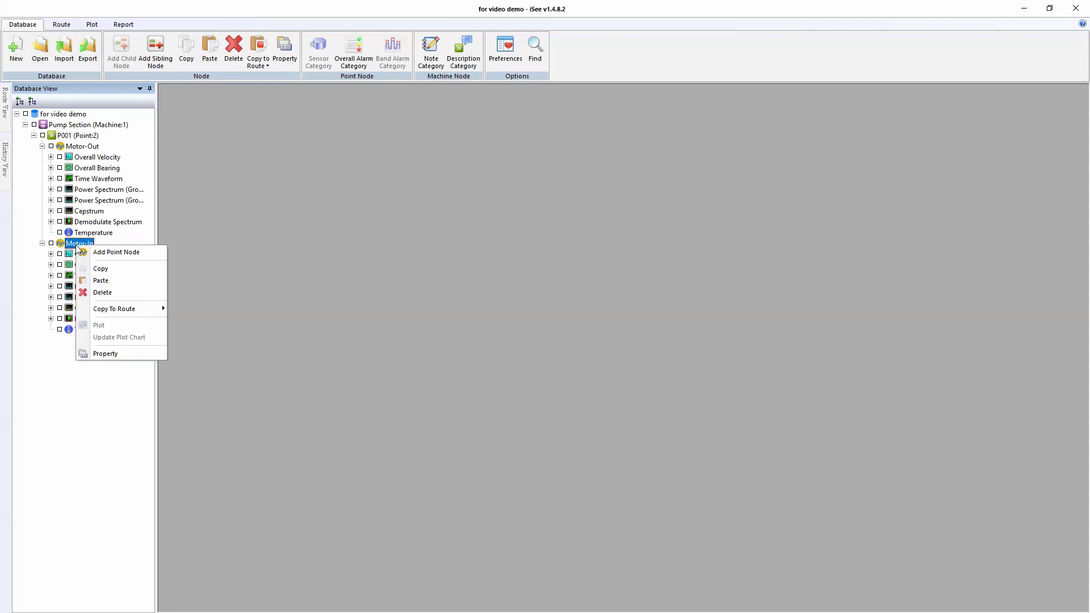
click(121, 355)
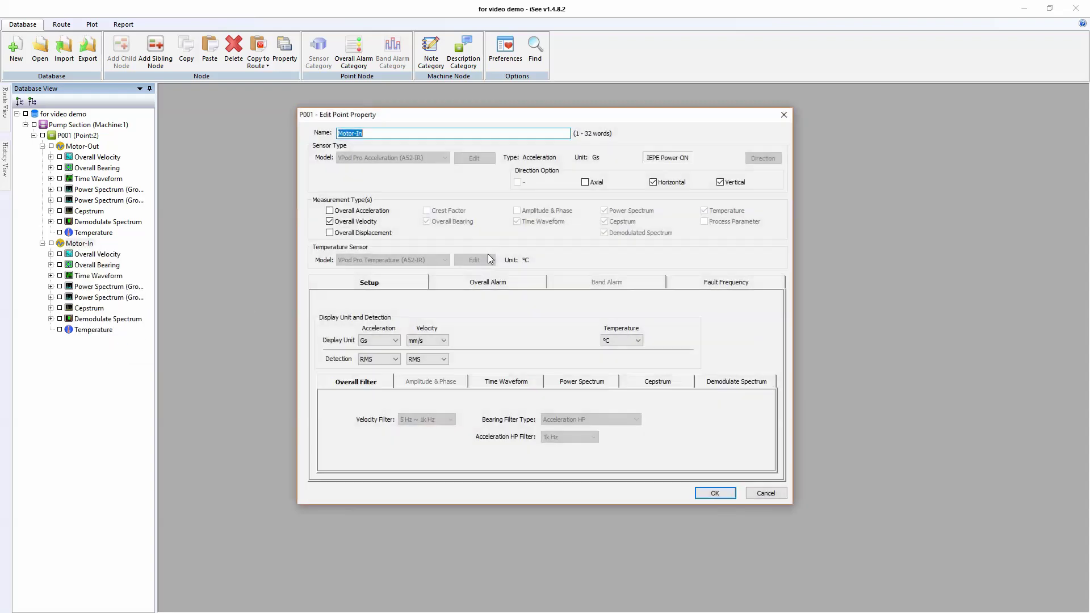
click(585, 183)
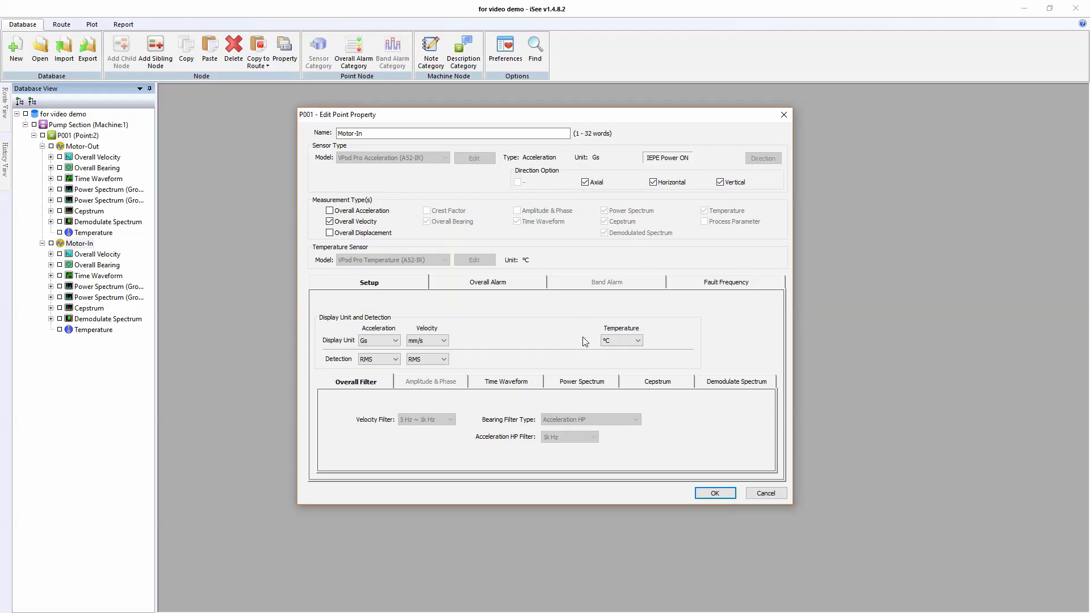
click(715, 494)
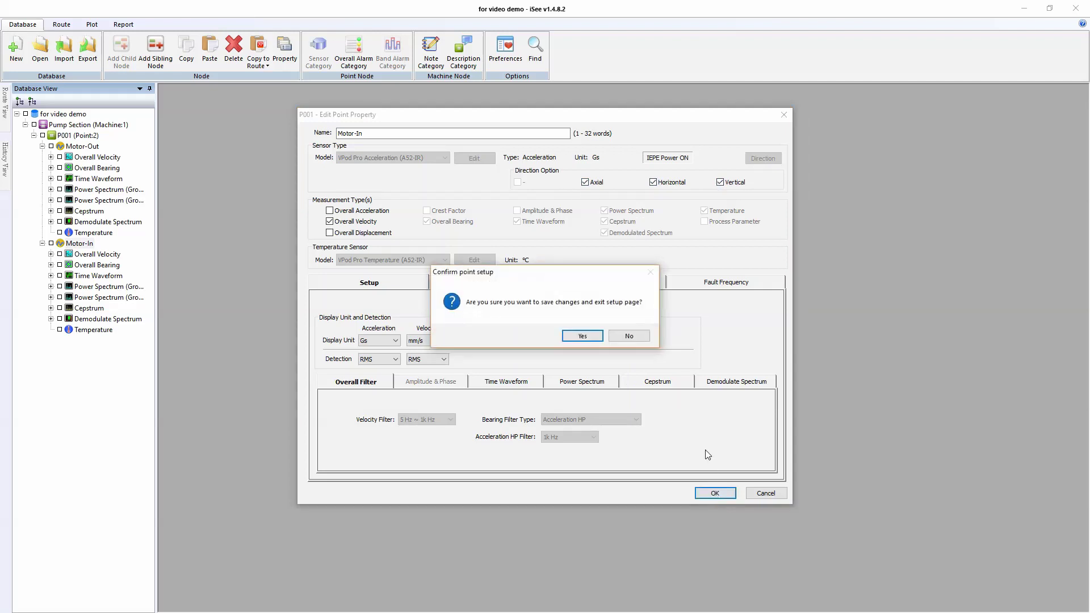
click(583, 337)
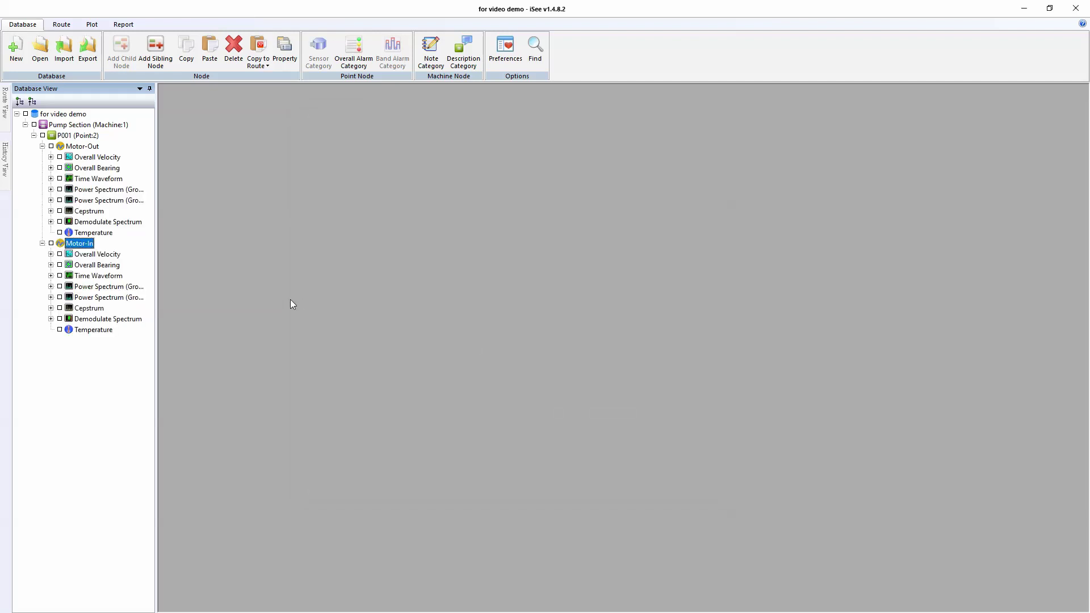
Step: Copy and paste Motor-Out, renaming the copy 'Pump-Out'
right_click(87, 150)
click(111, 169)
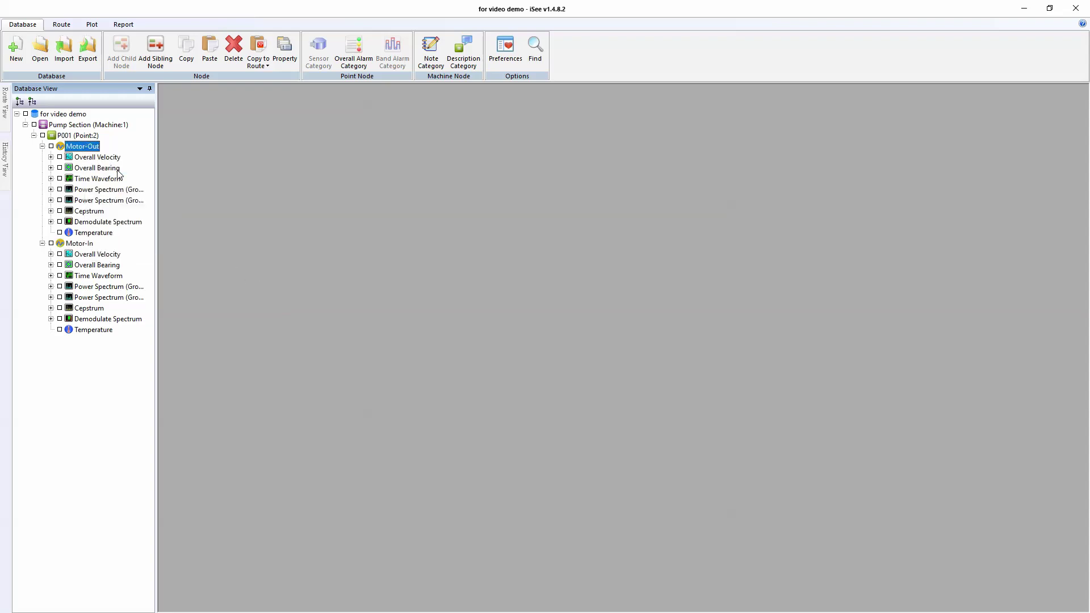
right_click(89, 152)
click(121, 181)
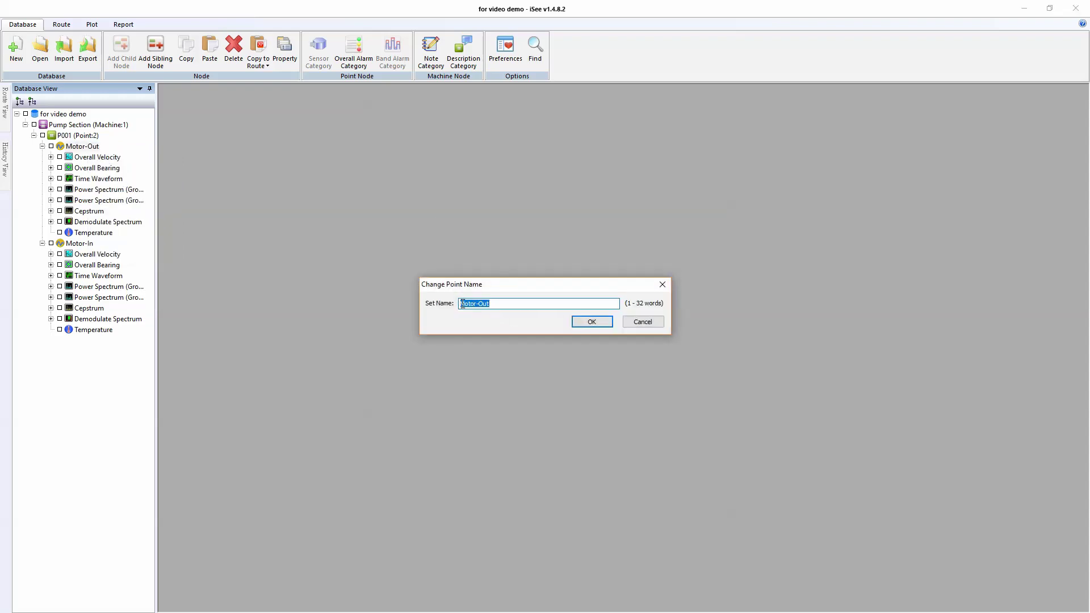
drag(477, 302, 425, 296)
text(Pump)
click(590, 322)
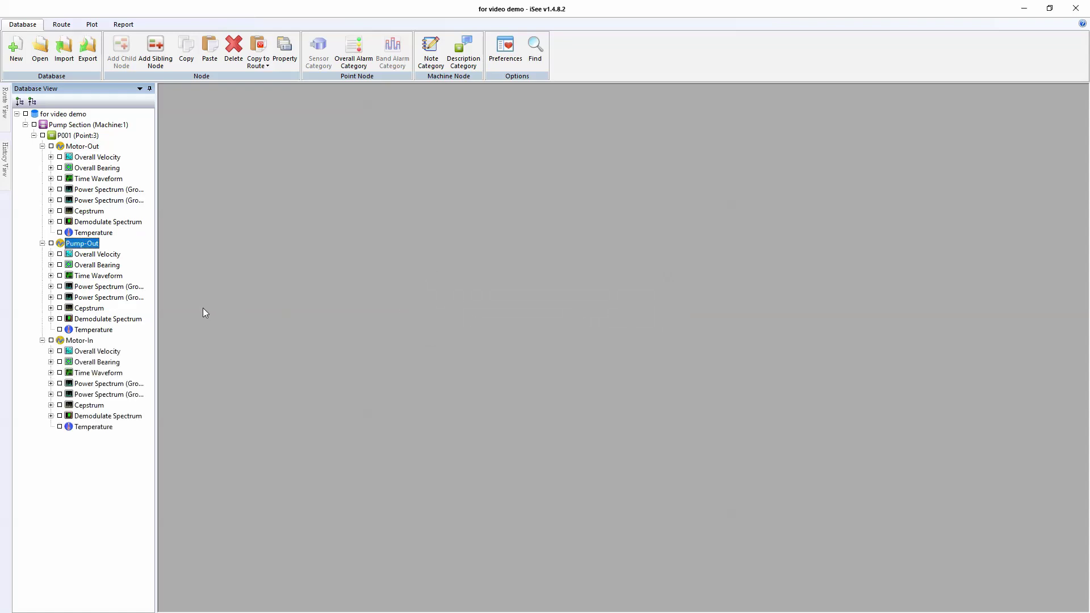
Step: Copy and paste Motor-In, renaming the copy 'Pump-In'
click(80, 340)
right_click(79, 343)
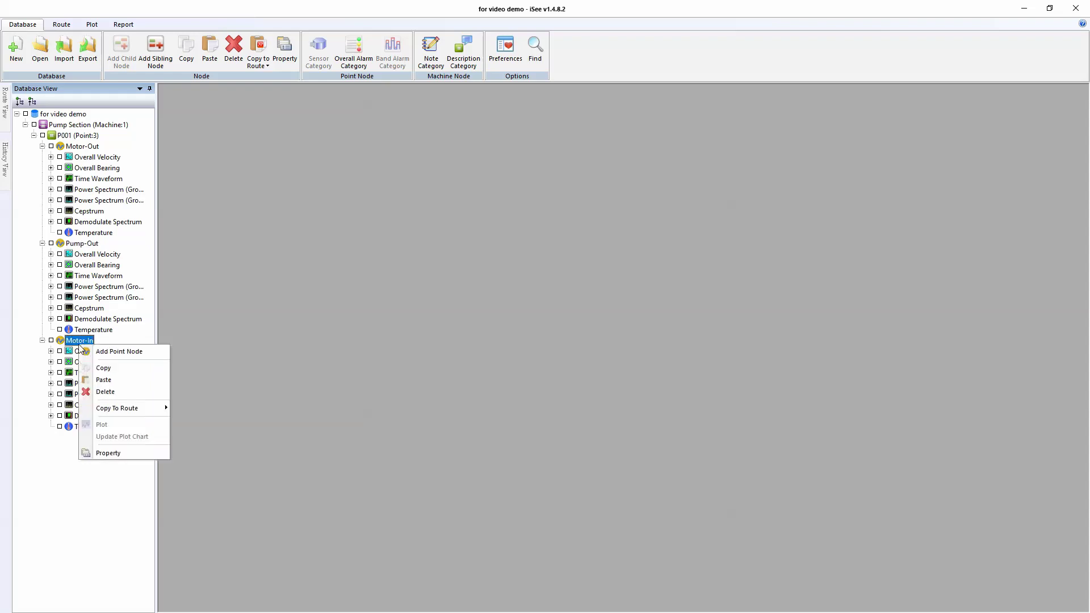
click(121, 369)
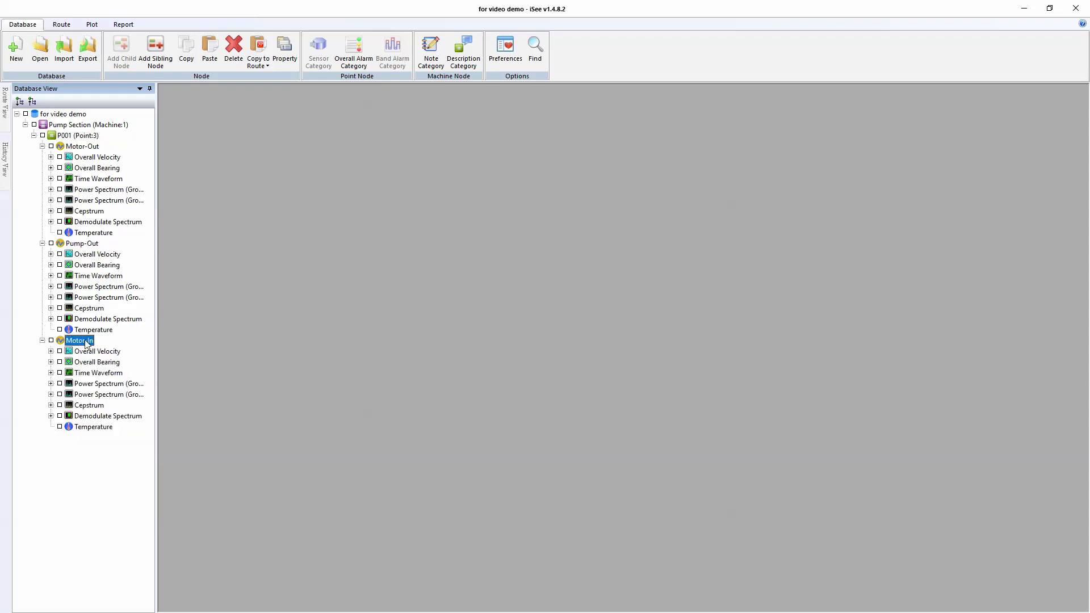
right_click(85, 341)
click(121, 375)
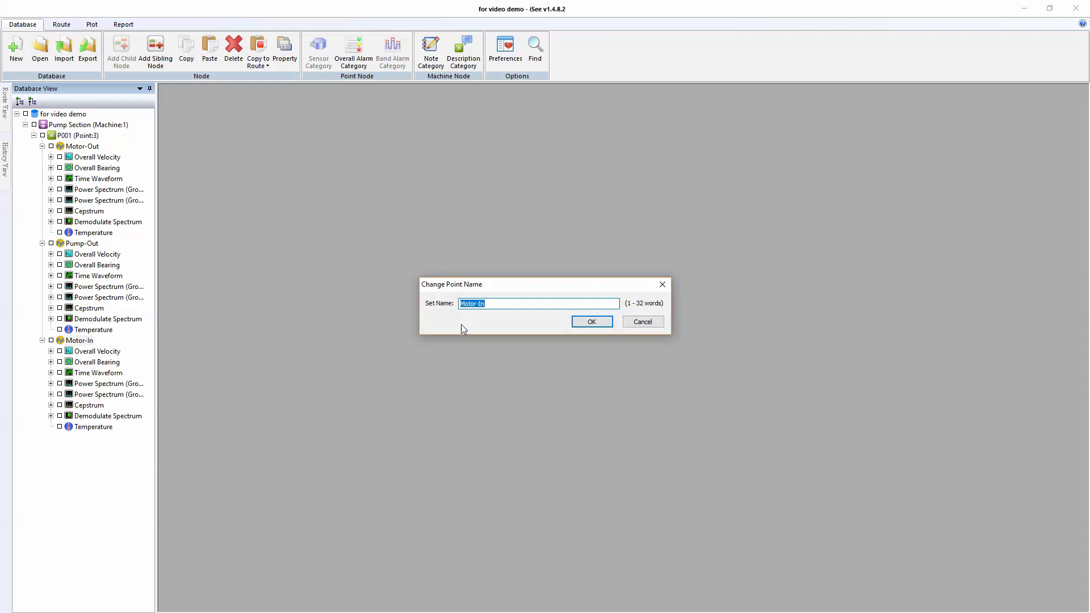
click(482, 303)
double_click(476, 304)
click(488, 304)
double_click(476, 304)
text(Pump)
click(592, 322)
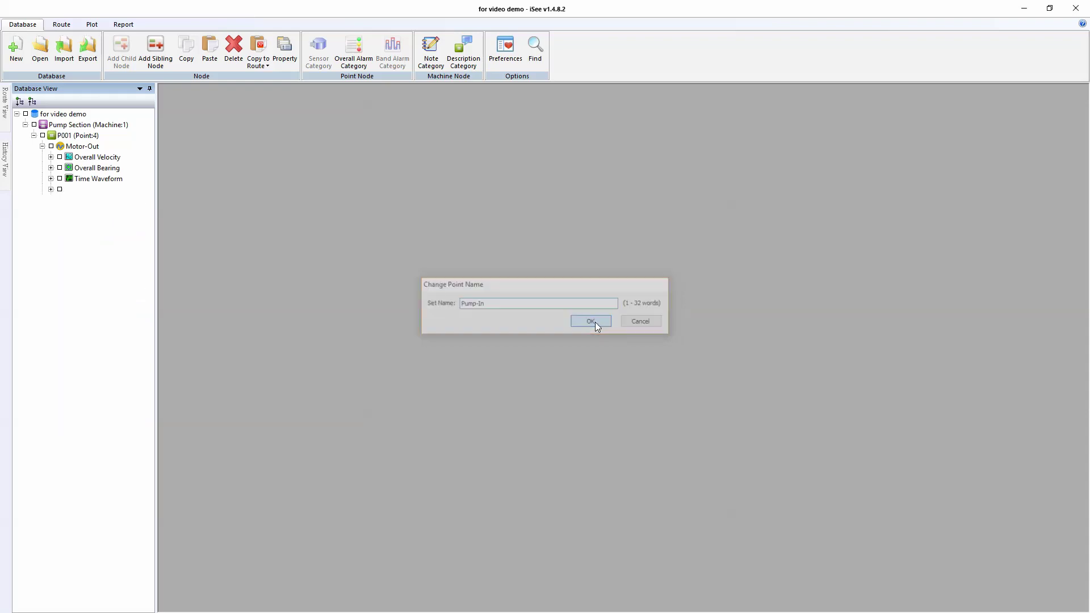
Step: Move the Motor-In point up to sit right after Motor-Out under P001, then collapse P001
click(83, 149)
click(89, 267)
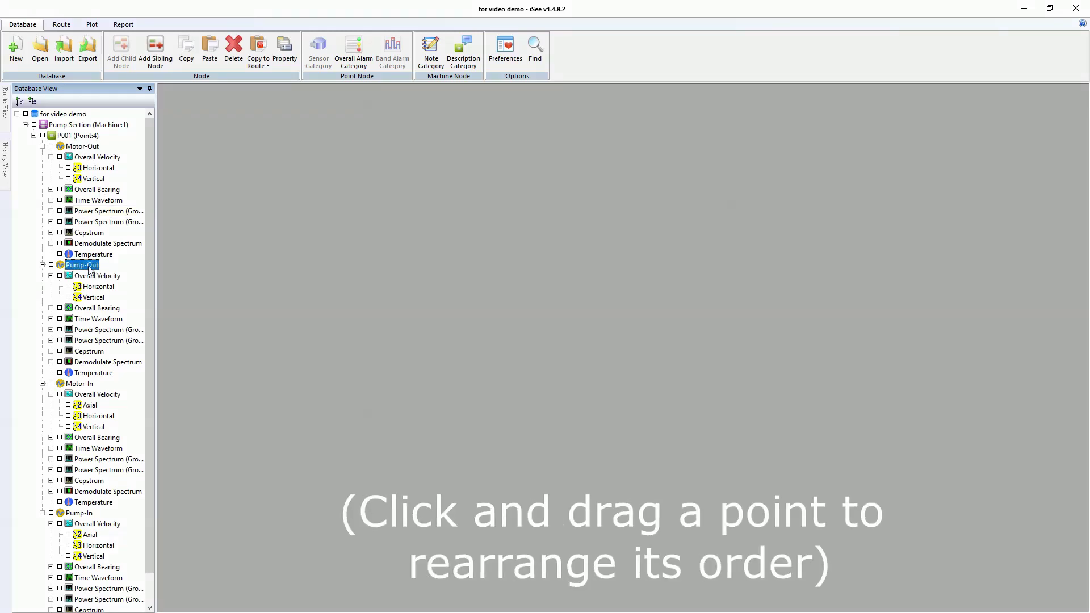
click(82, 385)
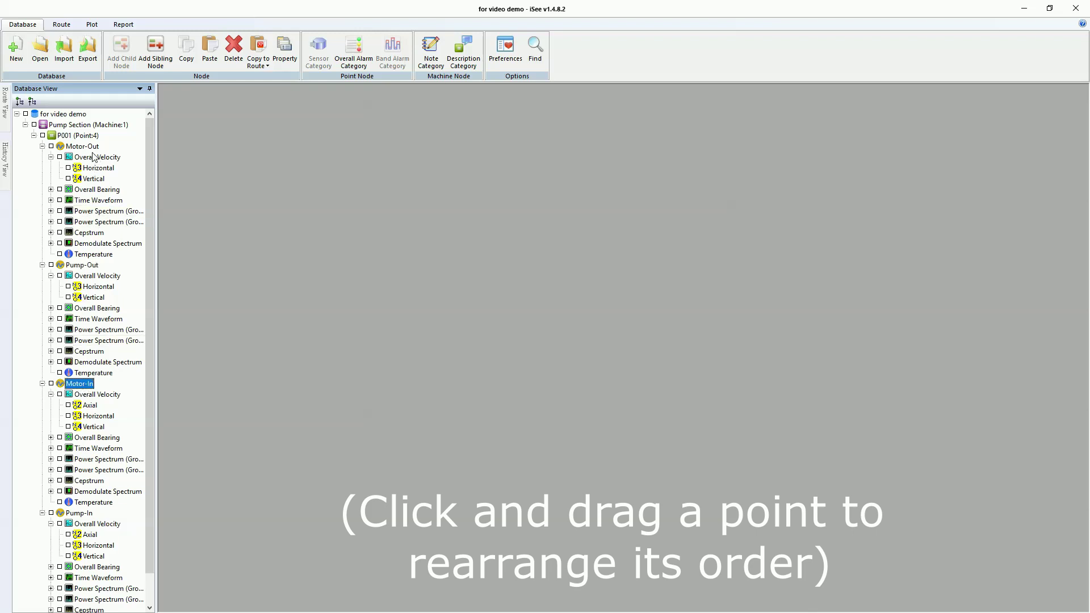
mouse_move(87, 147)
mouse_down()
mouse_move(99, 211)
mouse_move(90, 395)
mouse_move(96, 151)
mouse_up()
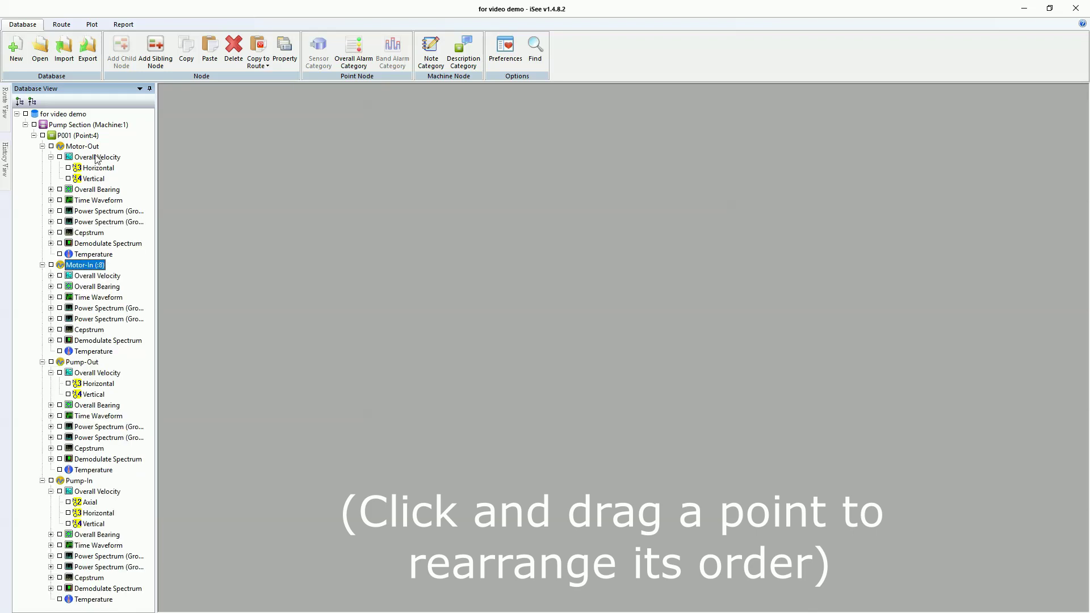
click(93, 151)
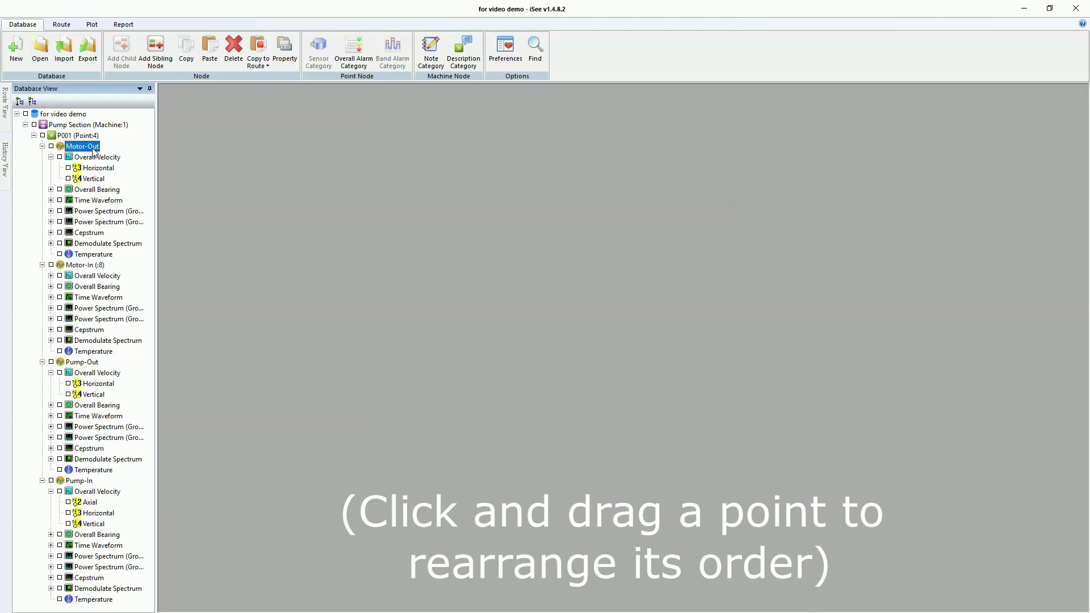
click(85, 266)
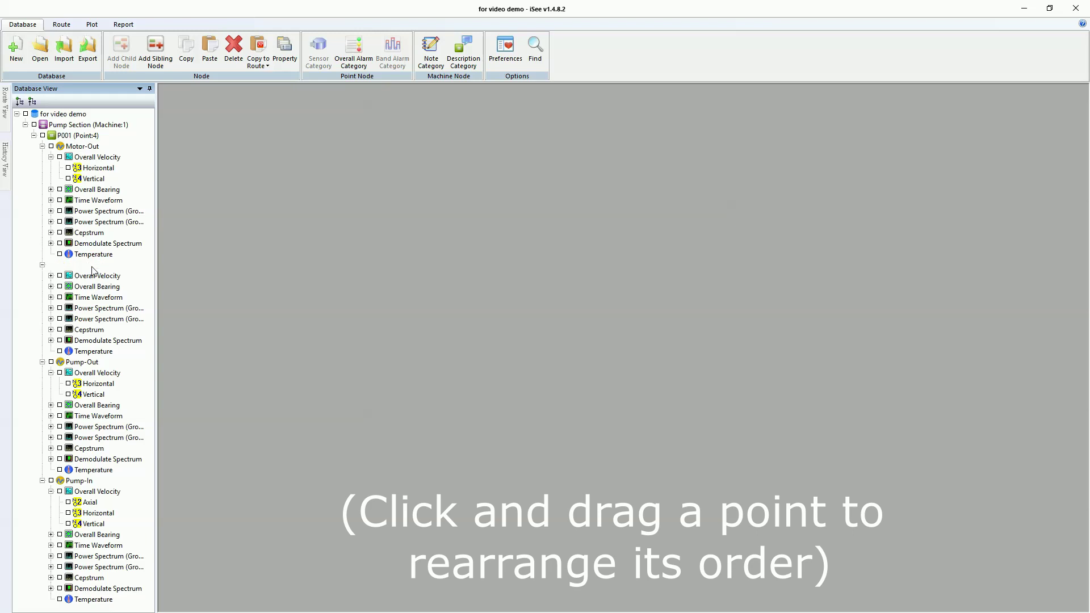
click(97, 363)
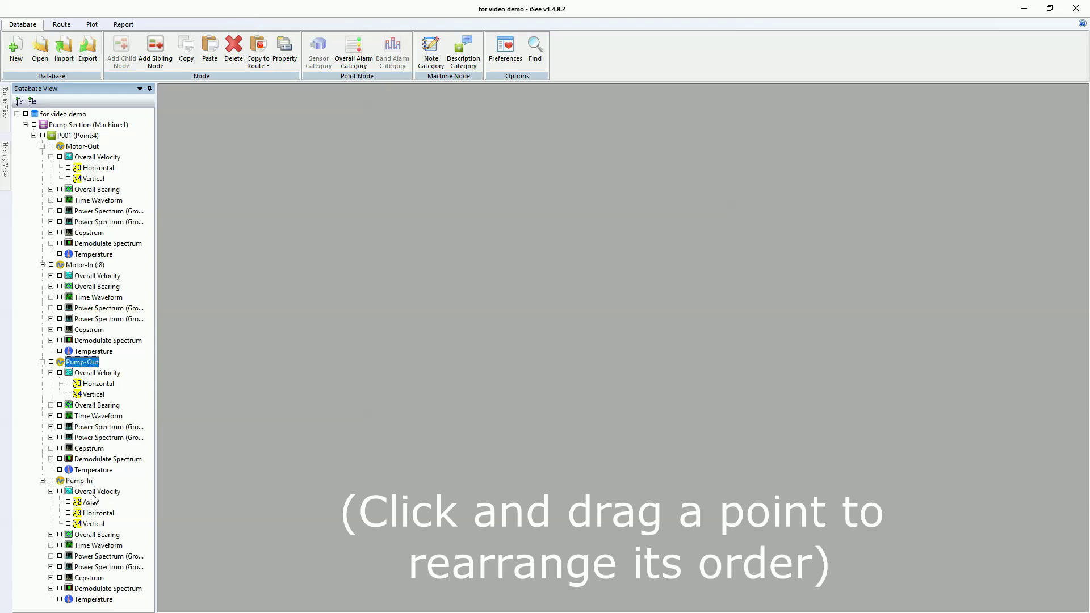
double_click(84, 136)
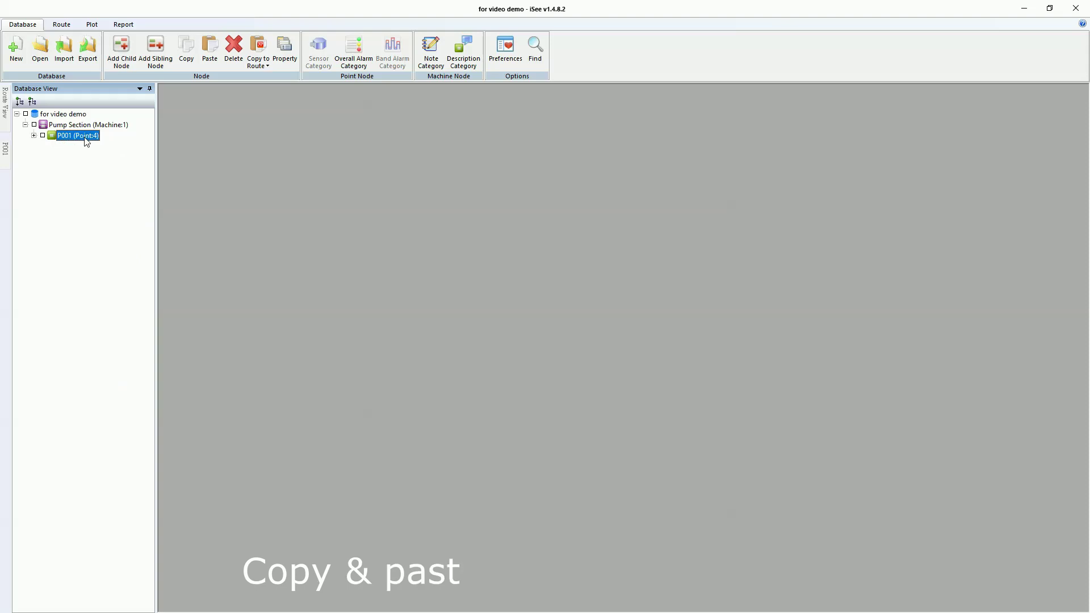
Step: Copy and paste machine P001, naming the copy P002
right_click(84, 137)
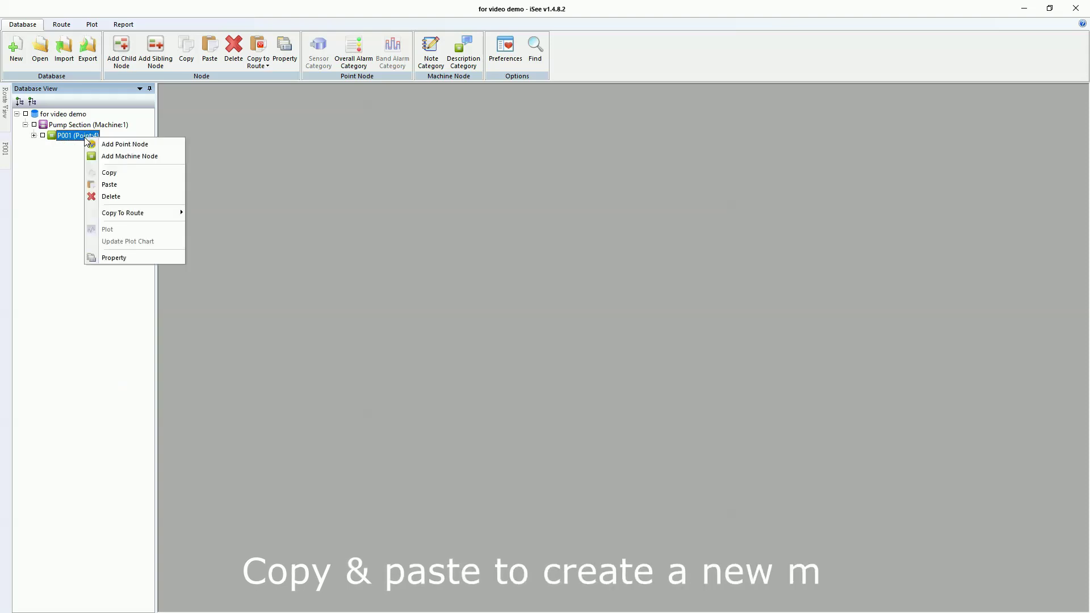
click(113, 173)
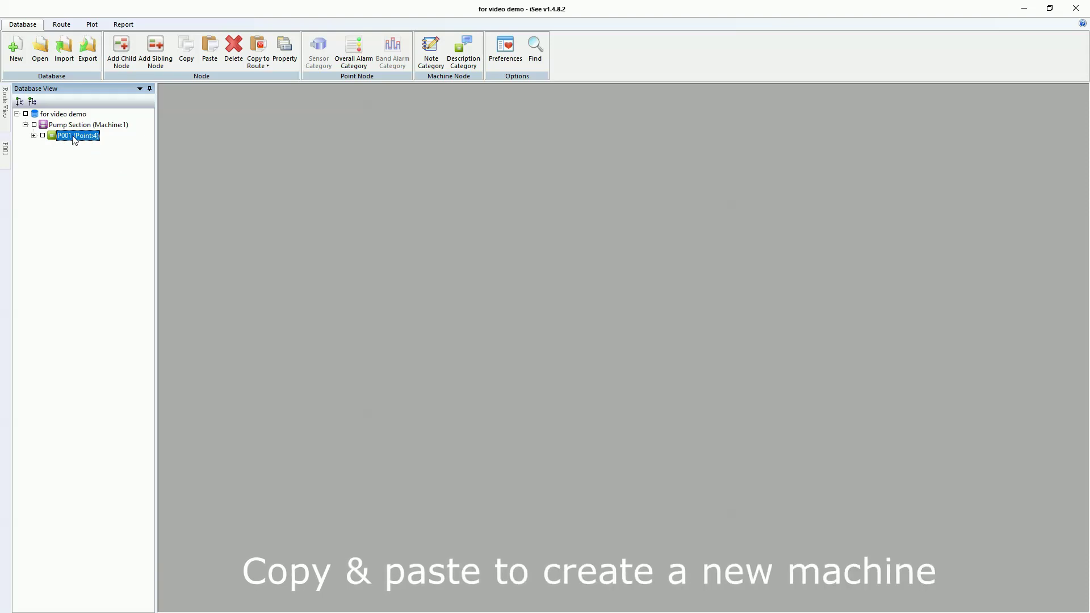
right_click(75, 140)
click(104, 185)
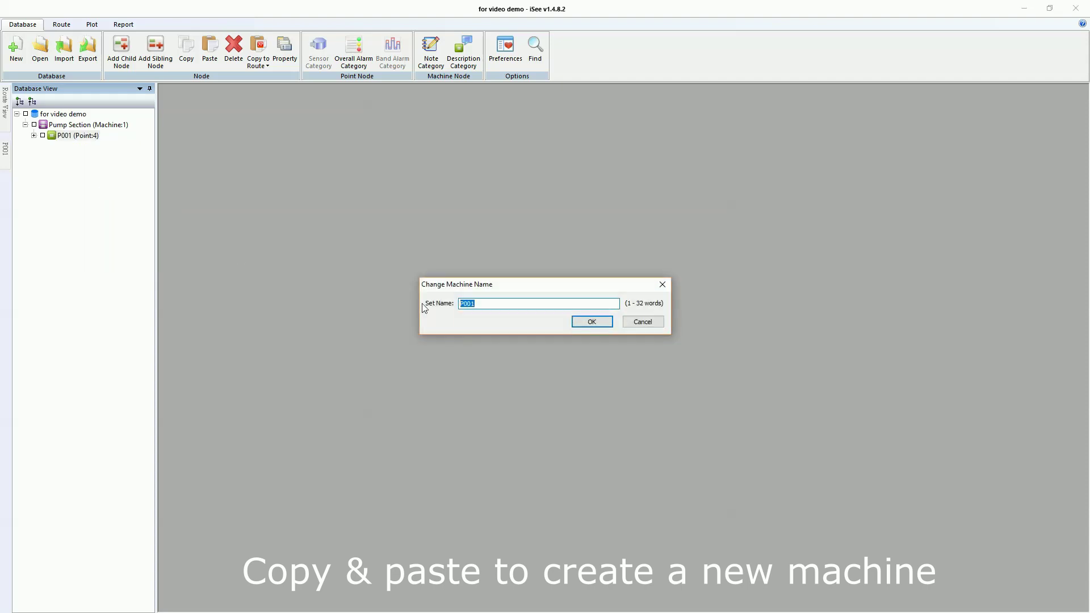
click(577, 301)
key(shift+Left)
click(588, 322)
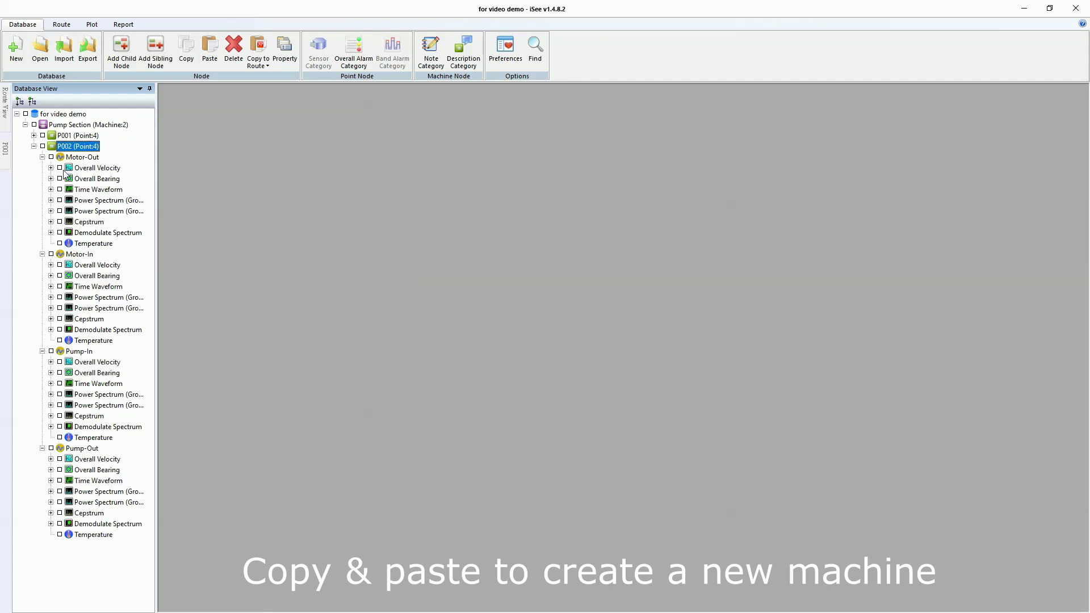
Step: Collapse P002, expand P001 to show its points, and select the Pump Section group
scroll(64, 153, down, 10)
double_click(73, 148)
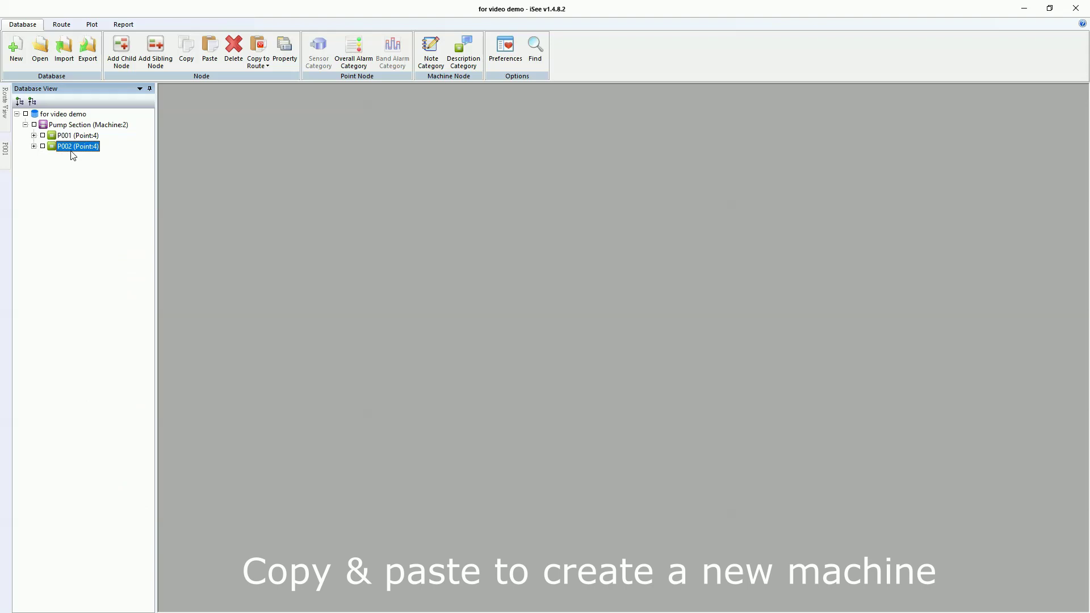
right_click(76, 150)
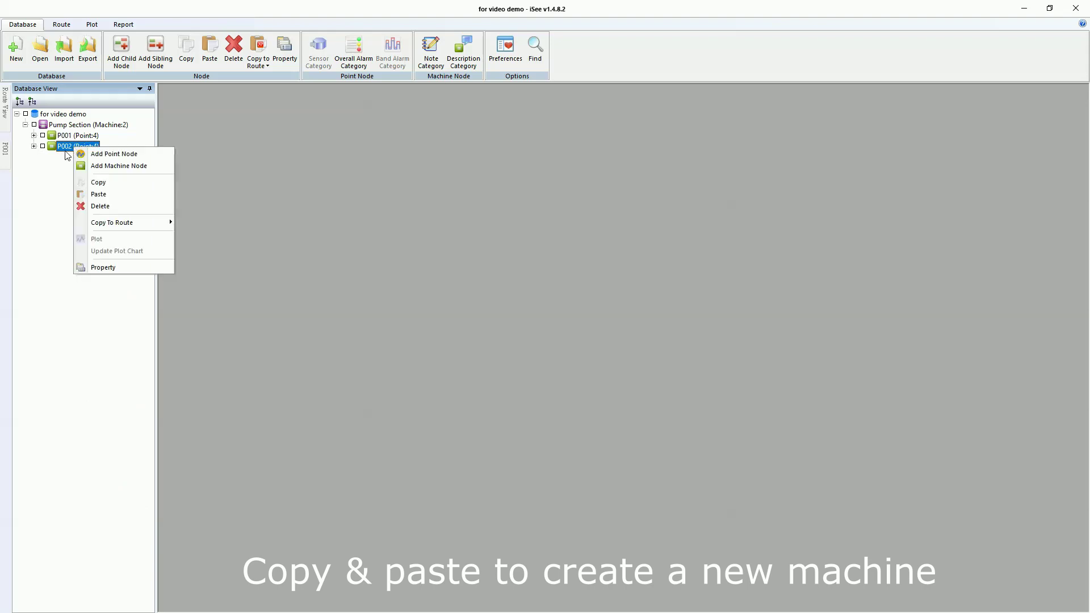
click(40, 166)
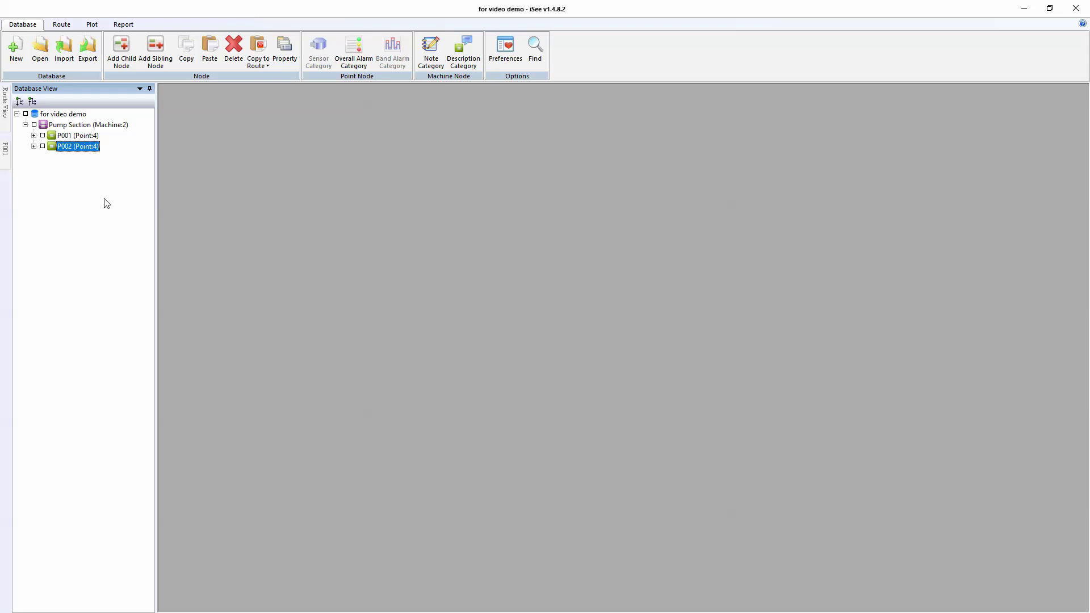
click(33, 135)
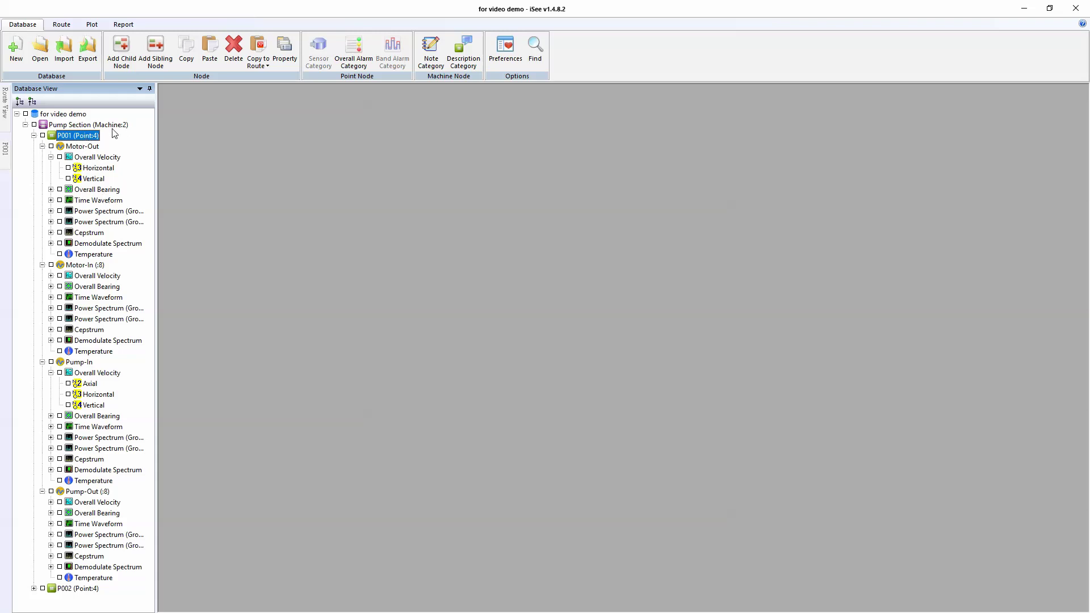
click(71, 126)
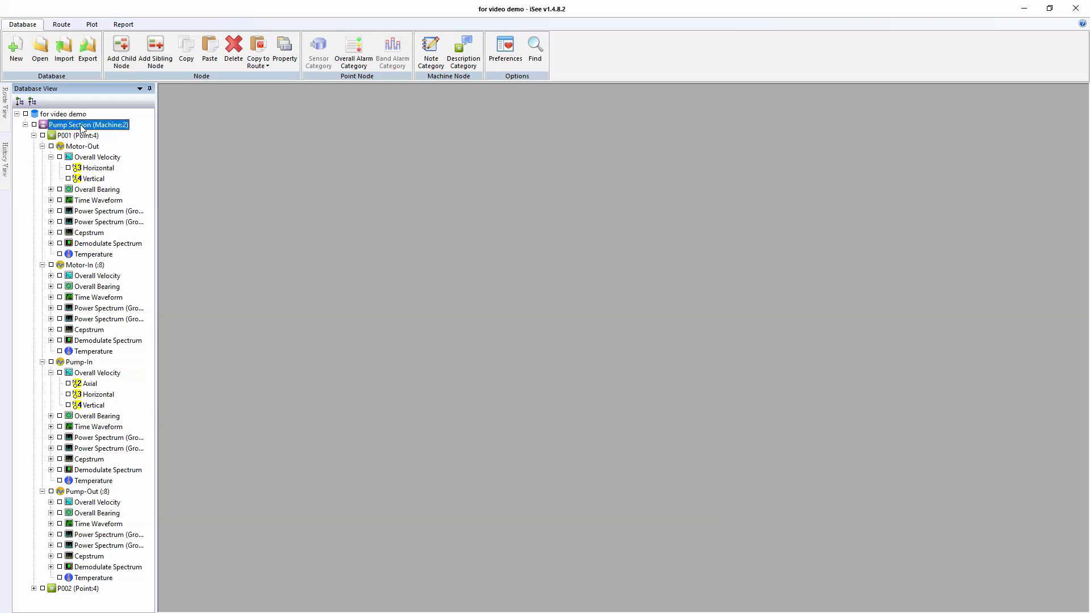
right_click(115, 128)
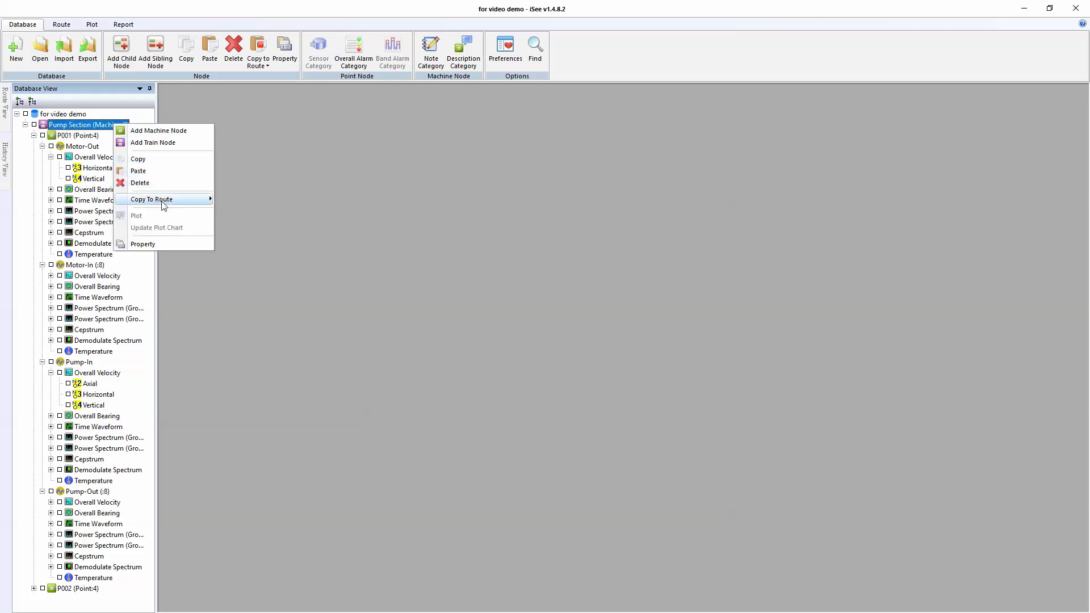
Step: Copy all 8 Pump Section points into a new route named 'Video demo'
mouse_move(165, 207)
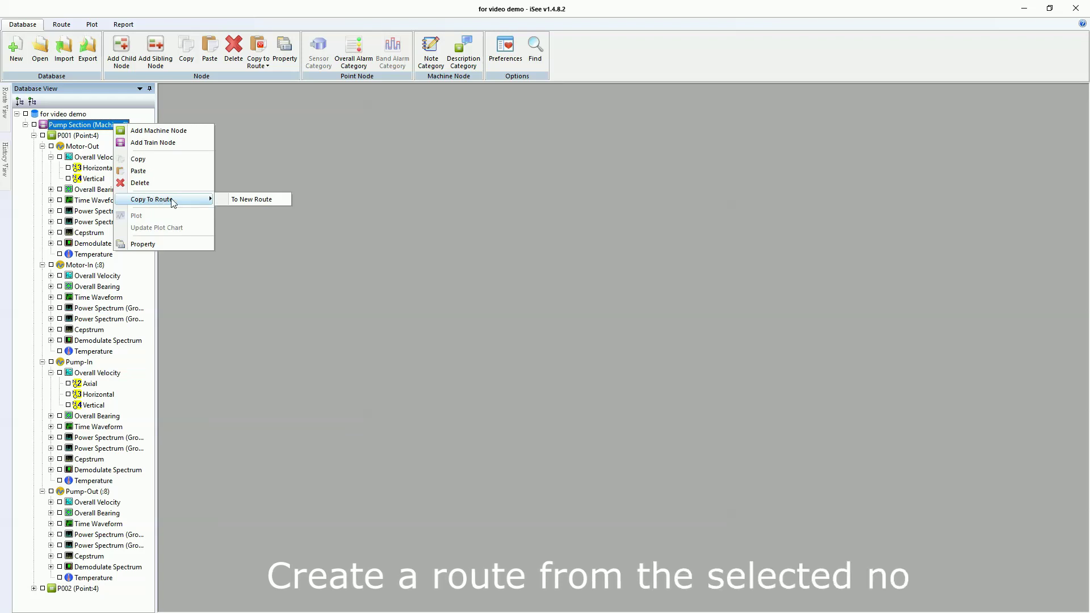
click(257, 199)
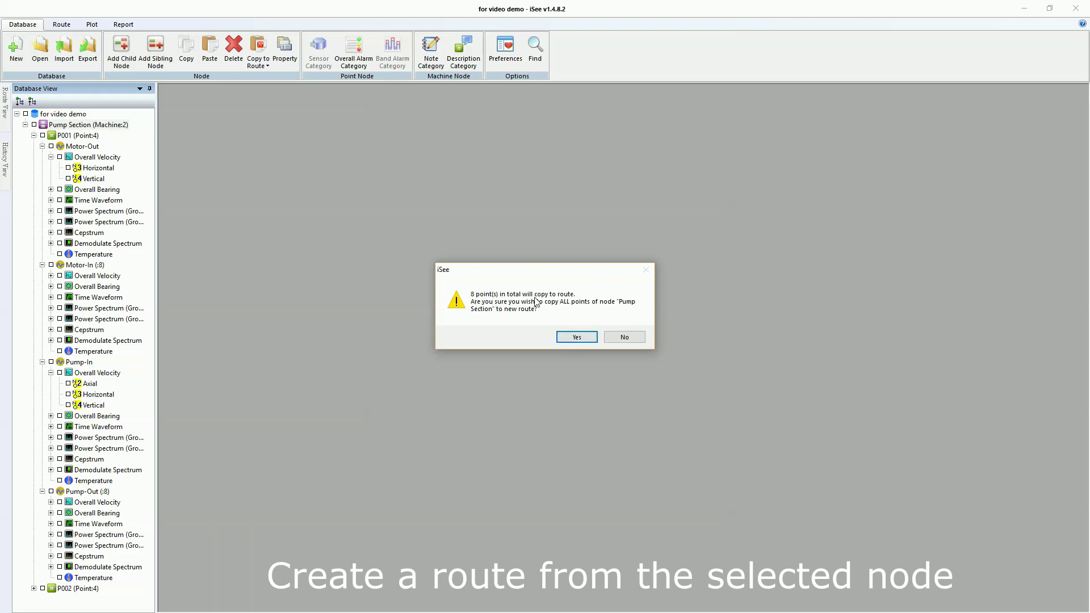
click(574, 338)
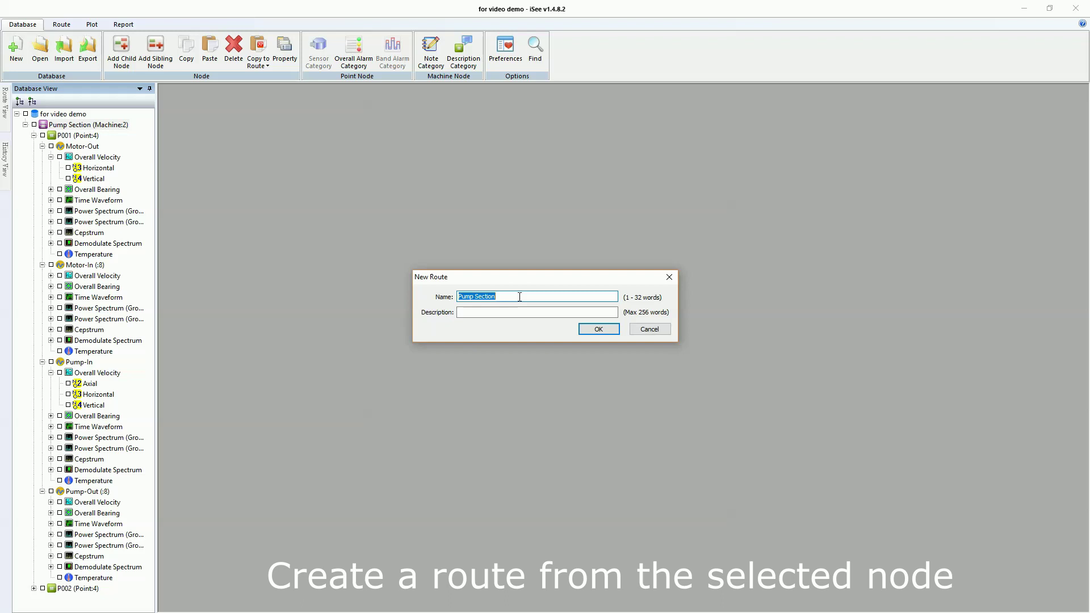
text(Video demo)
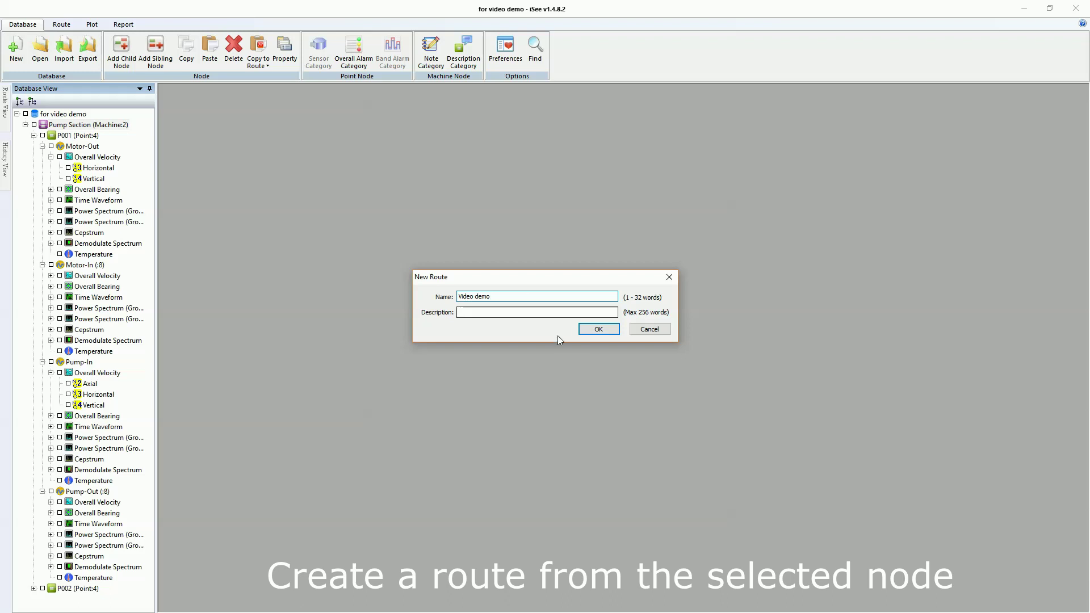
click(597, 330)
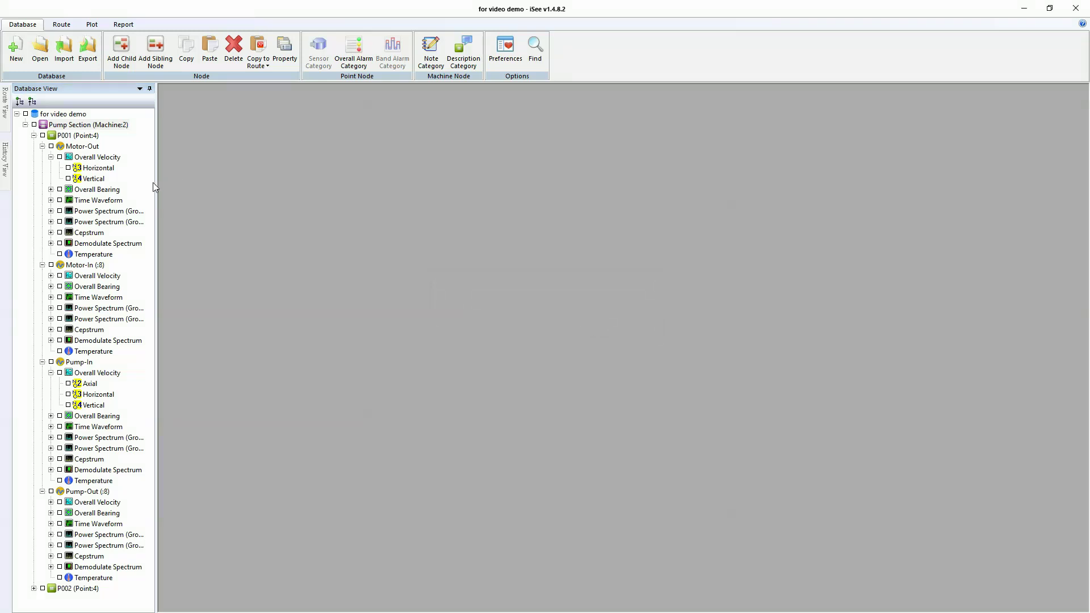
Step: Select the Video demo route under the route tools and bring up Download to Device
mouse_move(6, 98)
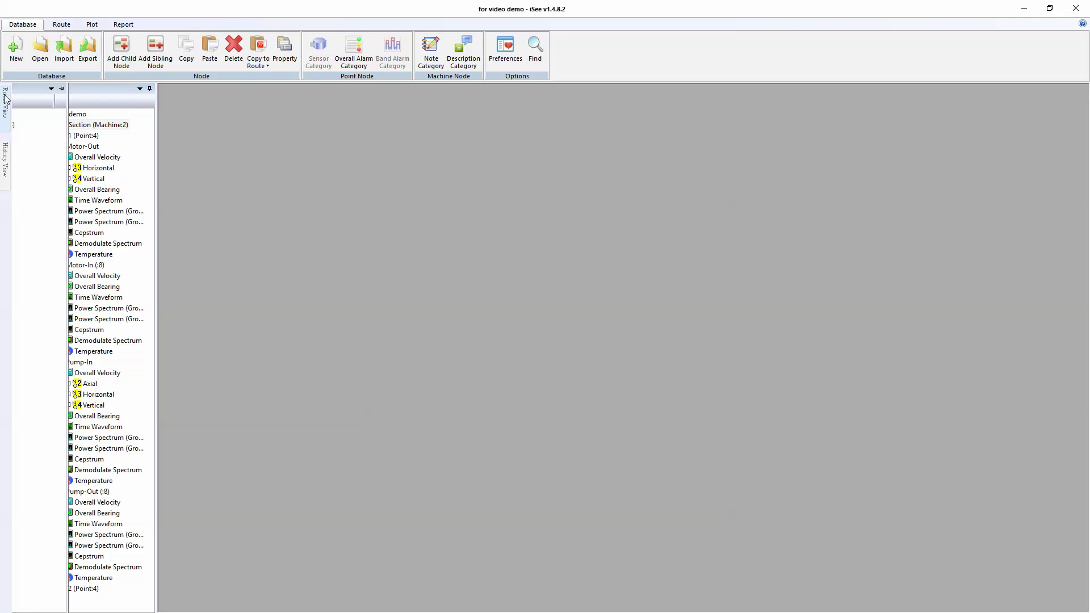
click(63, 25)
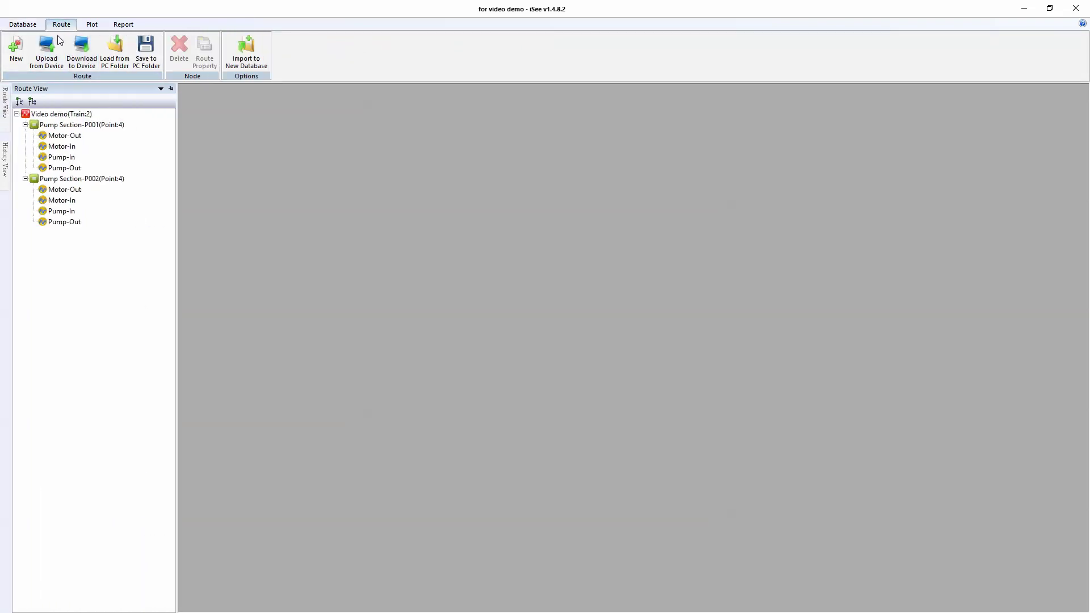
click(56, 117)
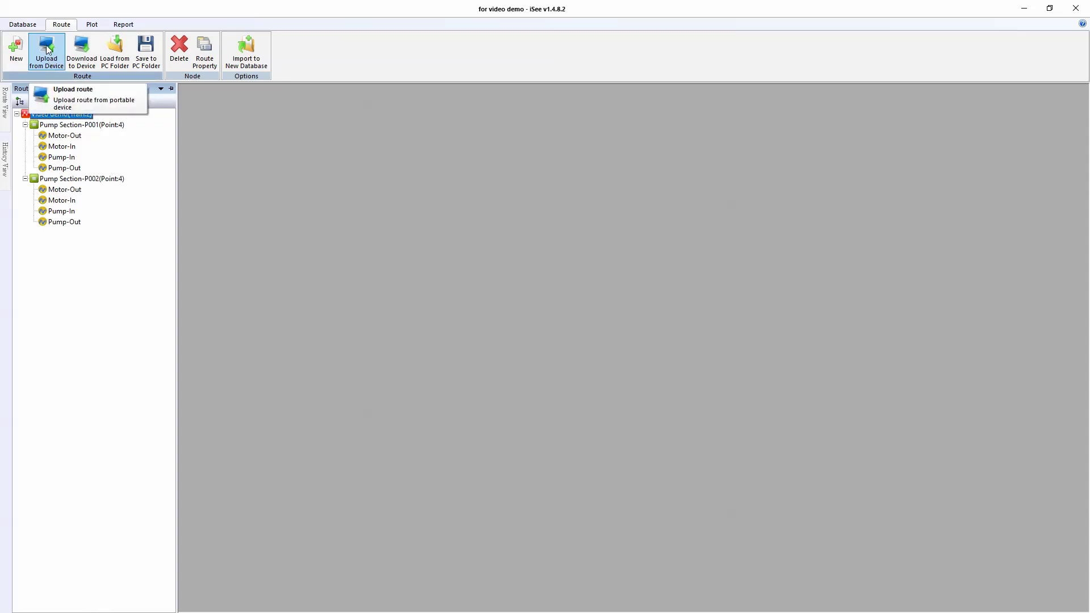
click(81, 49)
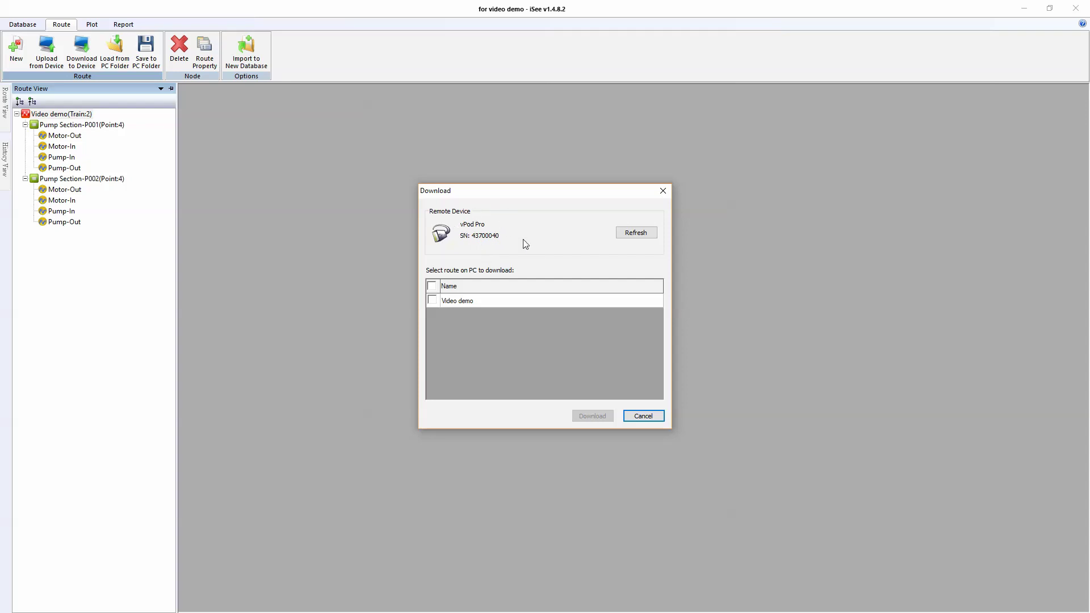
Step: Check the Video demo route and download it to the vPod Pro
click(434, 301)
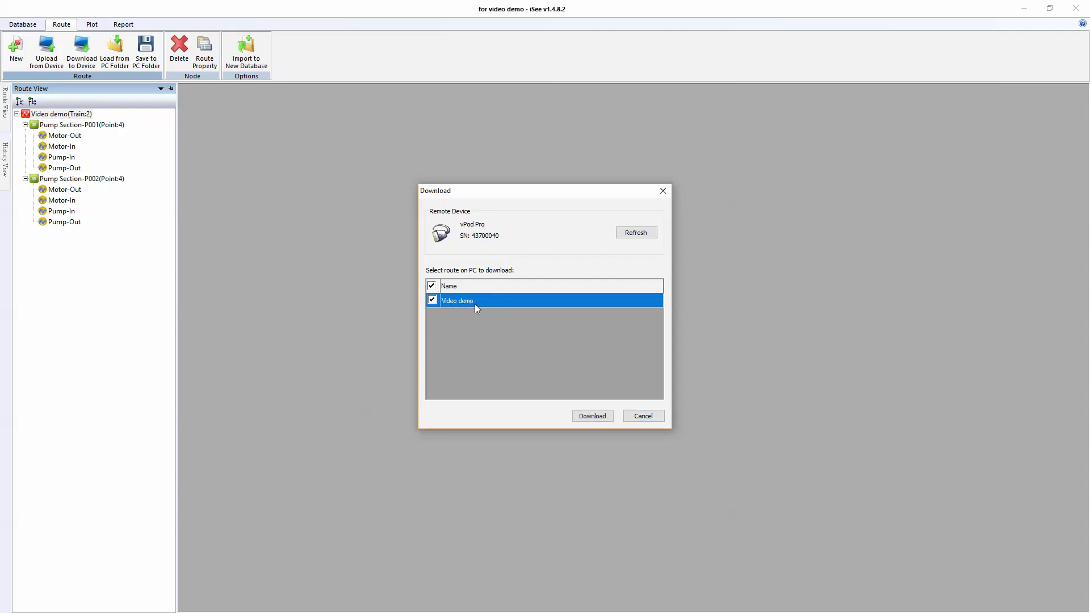
click(592, 416)
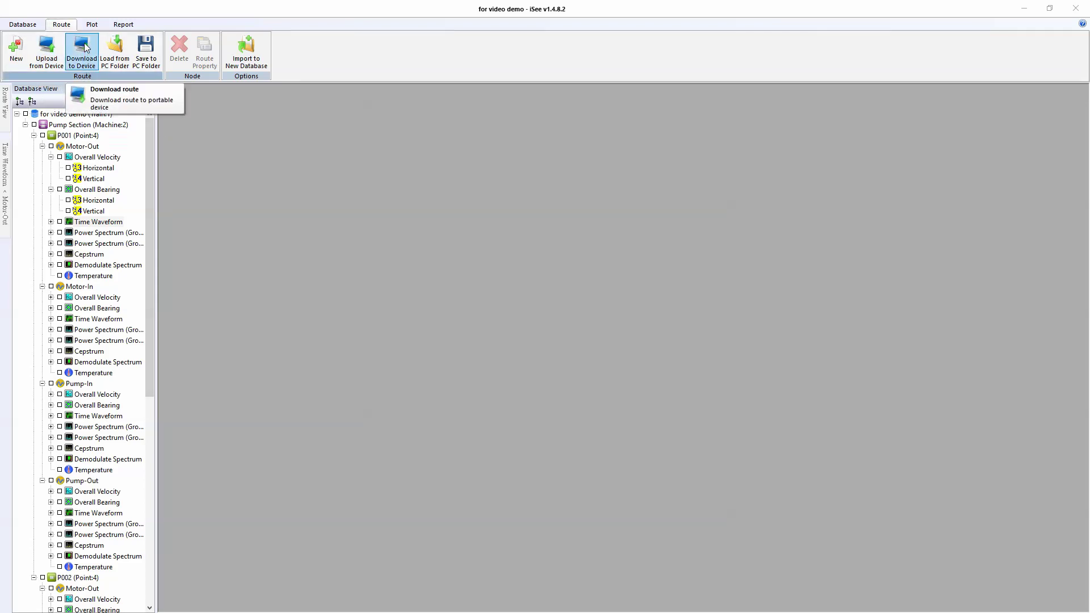
Step: Upload the Video demo route's measurements from the vPod Pro via Upload from Device
click(50, 51)
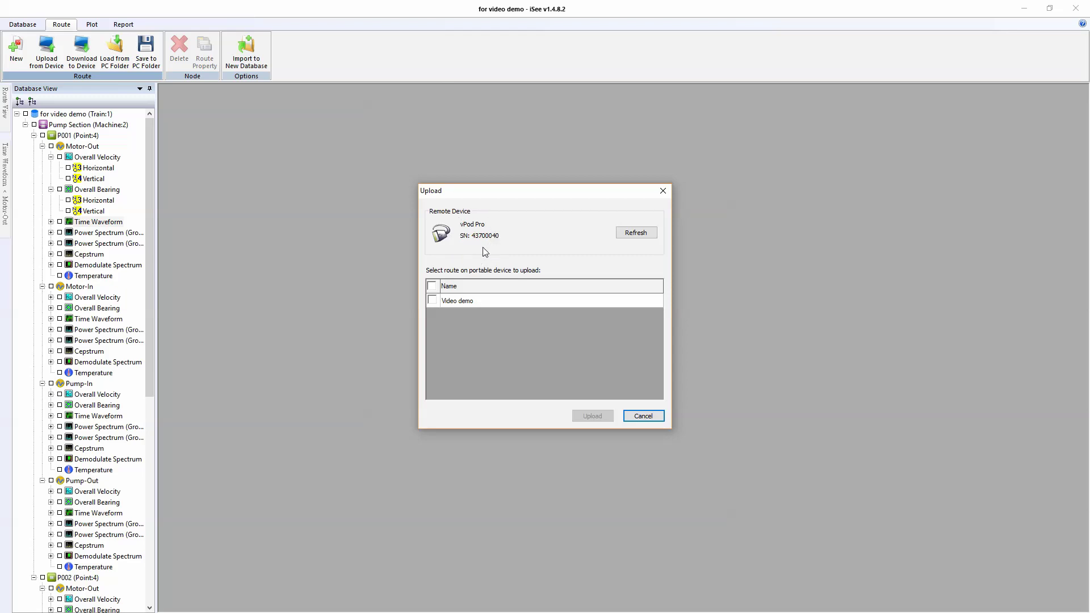
click(433, 300)
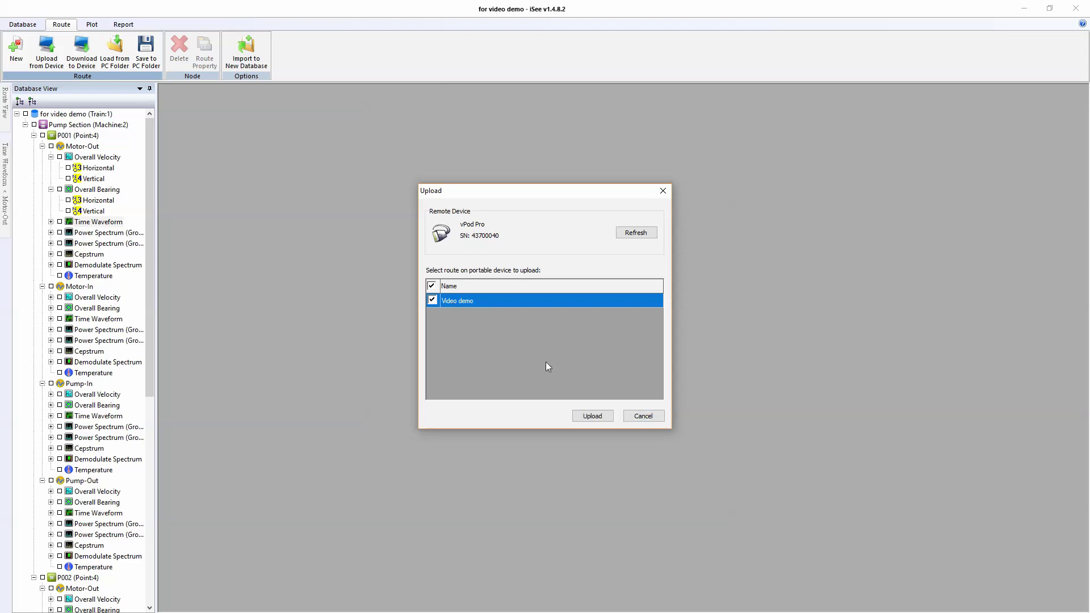
click(591, 417)
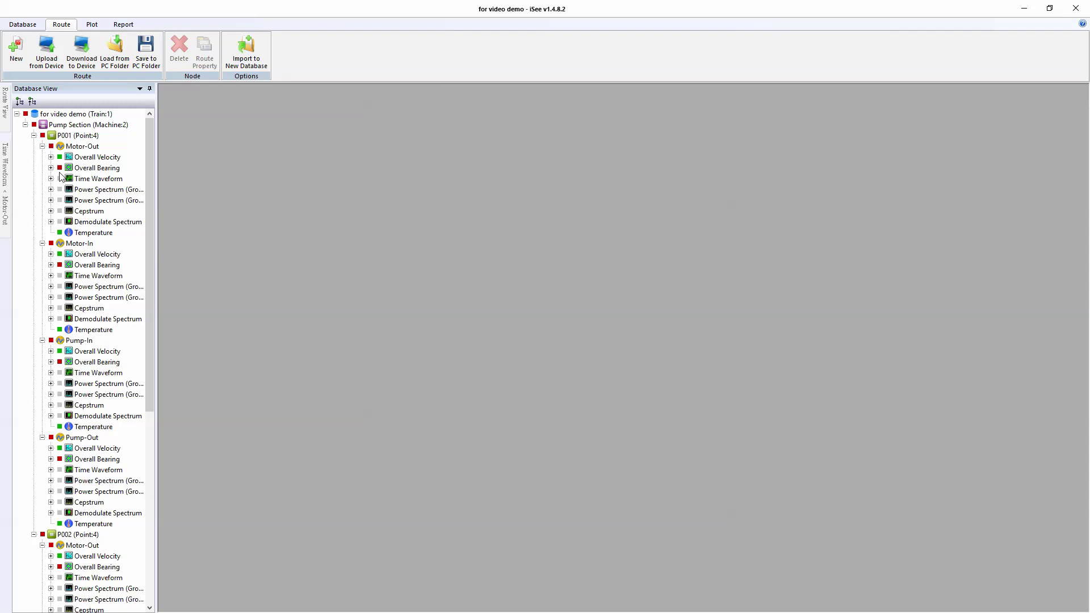
Step: Open the Motor-Out measurement plots, then select the Pump Section machine
double_click(79, 146)
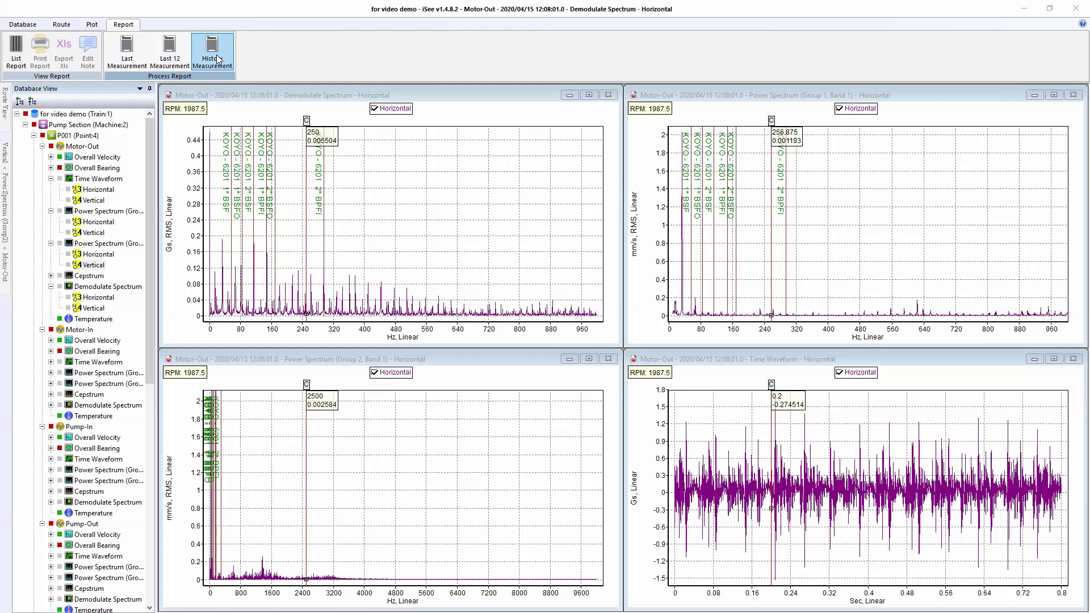
click(87, 126)
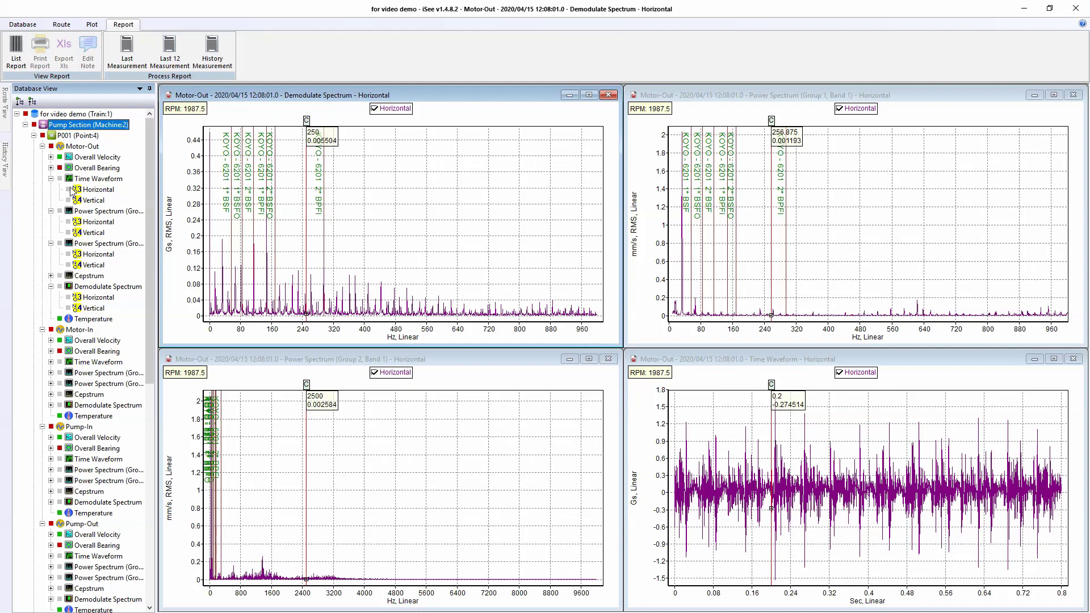
Step: Start a Last Measurement report, keeping default titles, all points and all directions
click(127, 50)
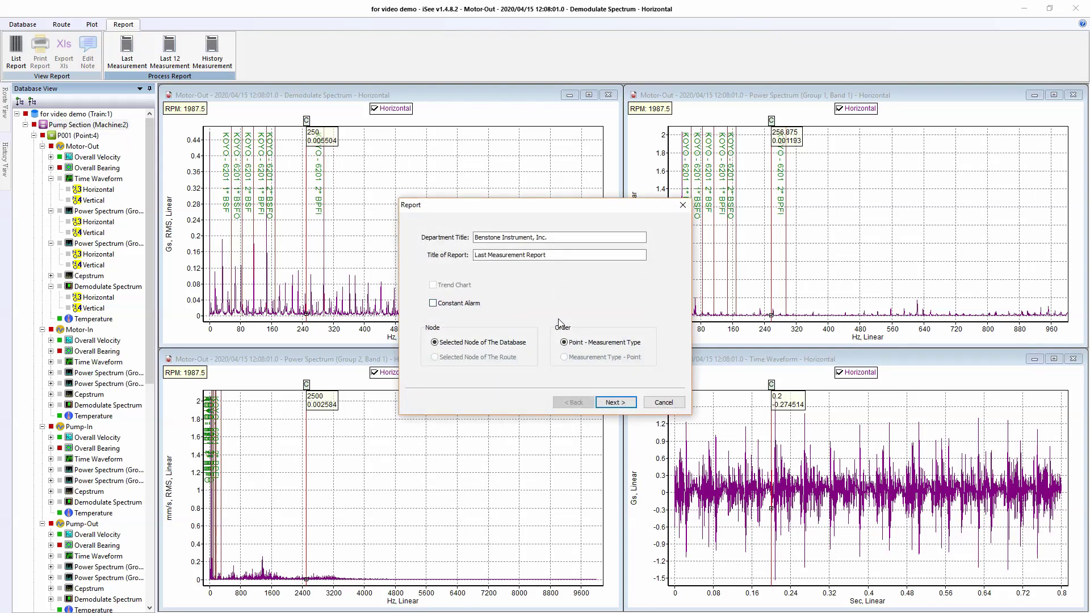
click(619, 405)
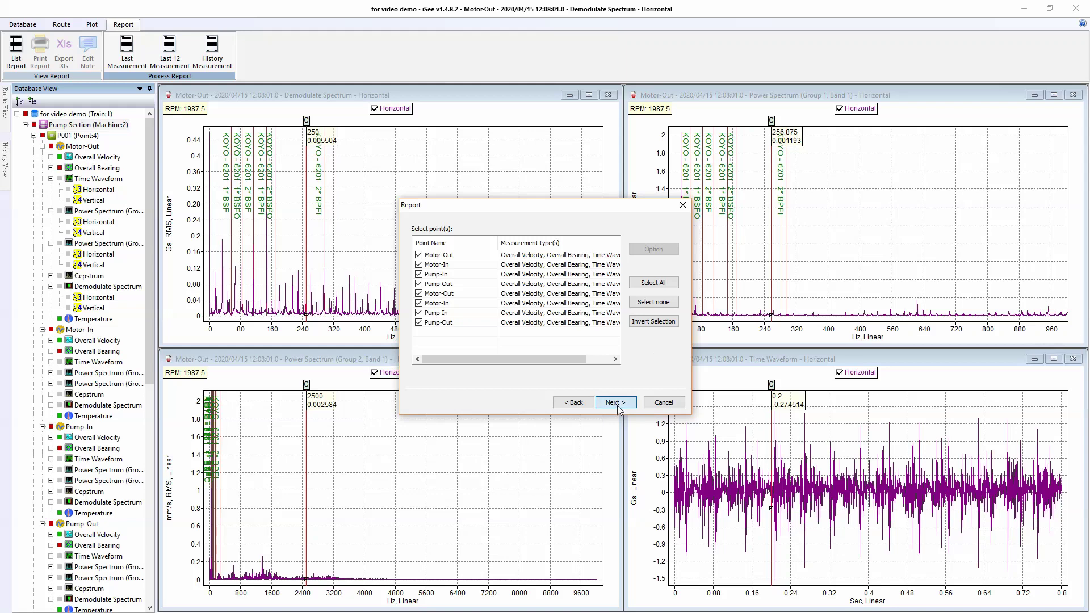
click(617, 405)
click(618, 406)
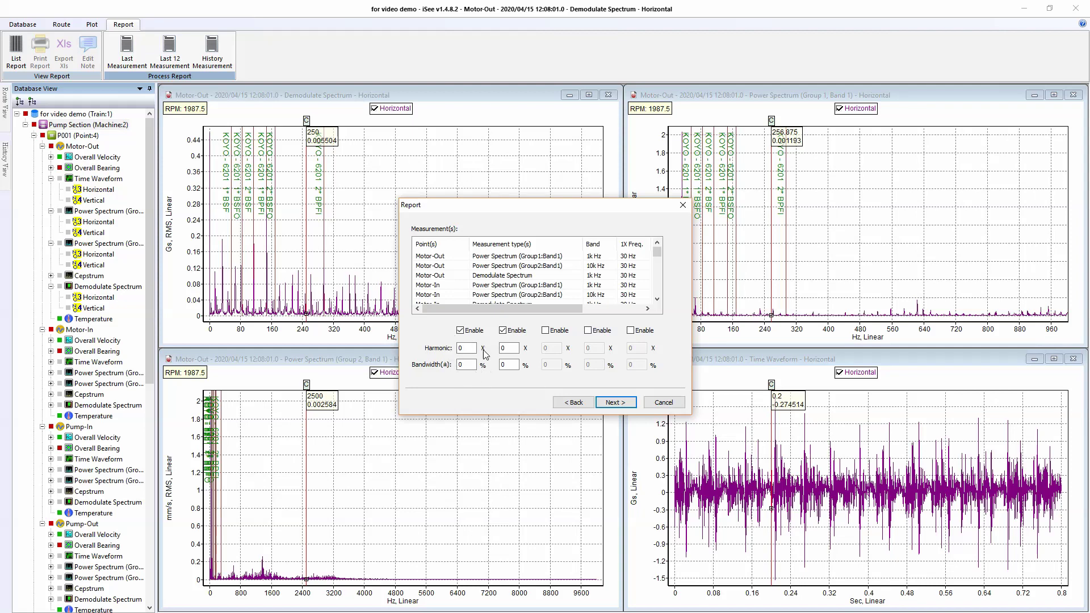
Step: Enter harmonic 1 and harmonic 2 in the two bands, each with bandwidth 5
double_click(472, 348)
double_click(467, 365)
text(5)
double_click(509, 348)
double_click(509, 365)
Step: Accept the band settings and finish the wizard with no latest-data plots selected
click(617, 403)
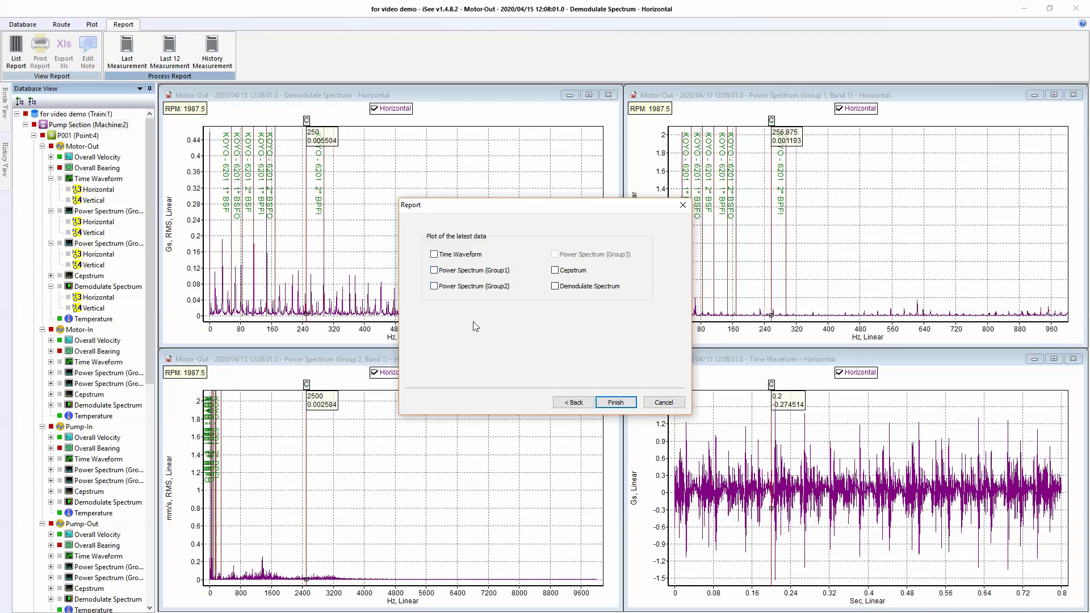
click(615, 402)
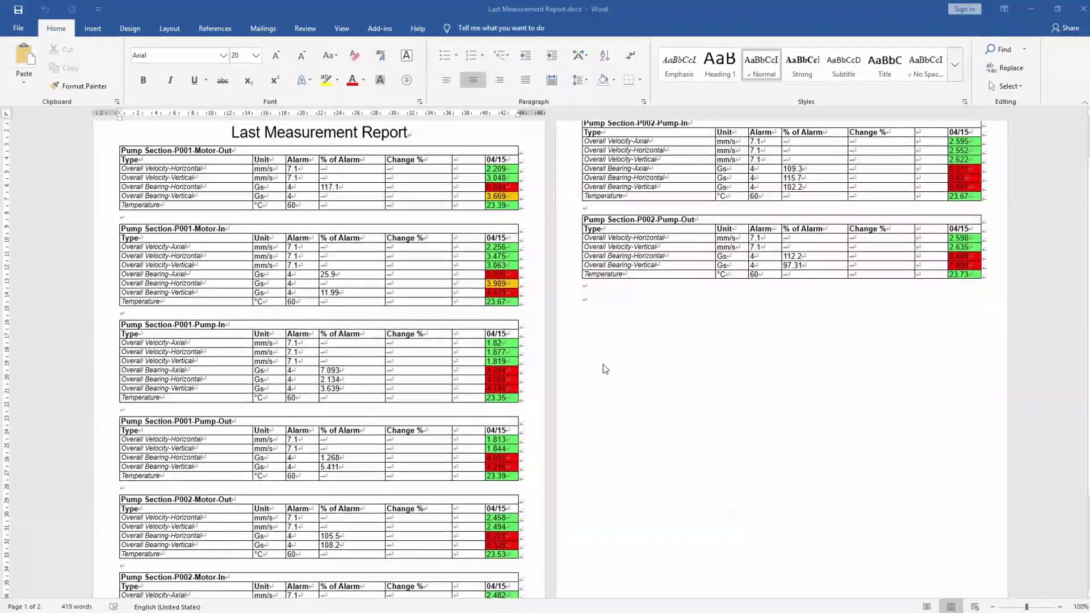
Step: Scroll through the Last Measurement Report's pump alarm tables, then switch to the Last 12 Measurement Report
scroll(605, 364, down, 3)
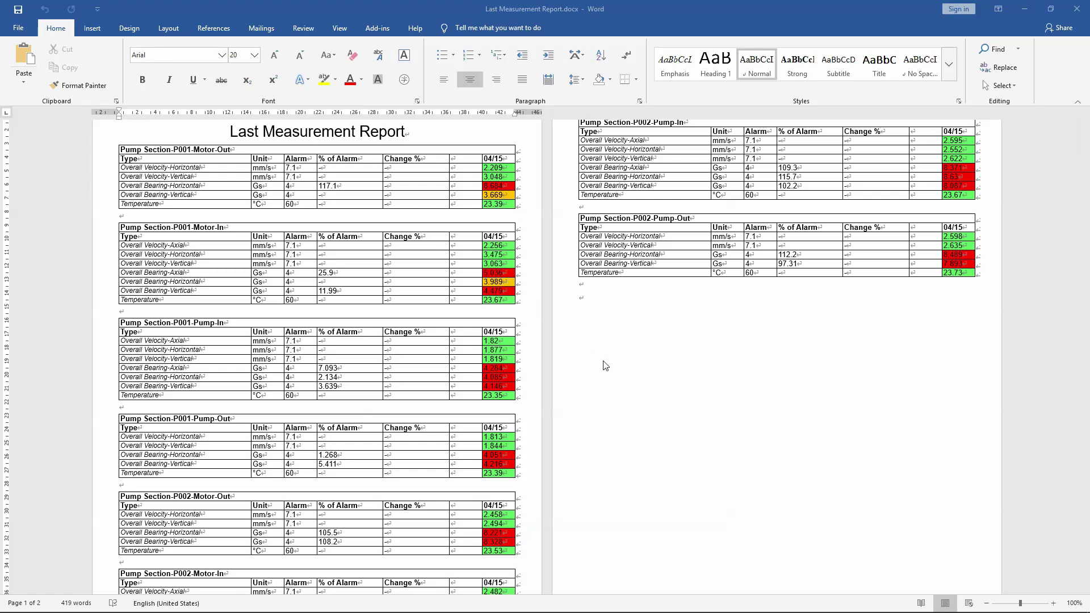
scroll(606, 358, down, 4)
scroll(602, 349, up, 6)
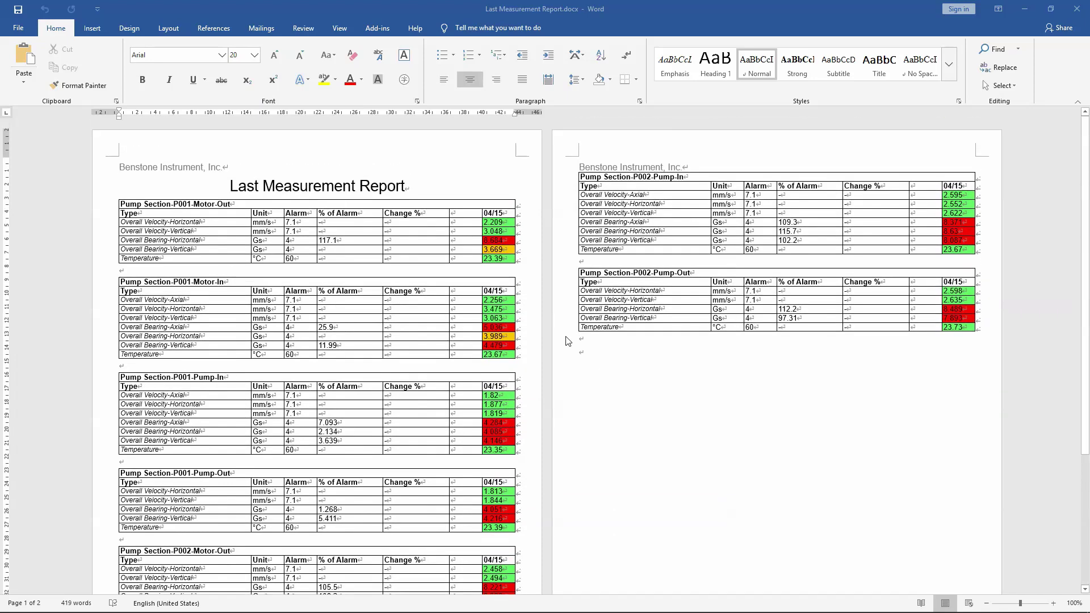
key(alt+Tab)
key(alt+Tab)
key(alt+Tab)
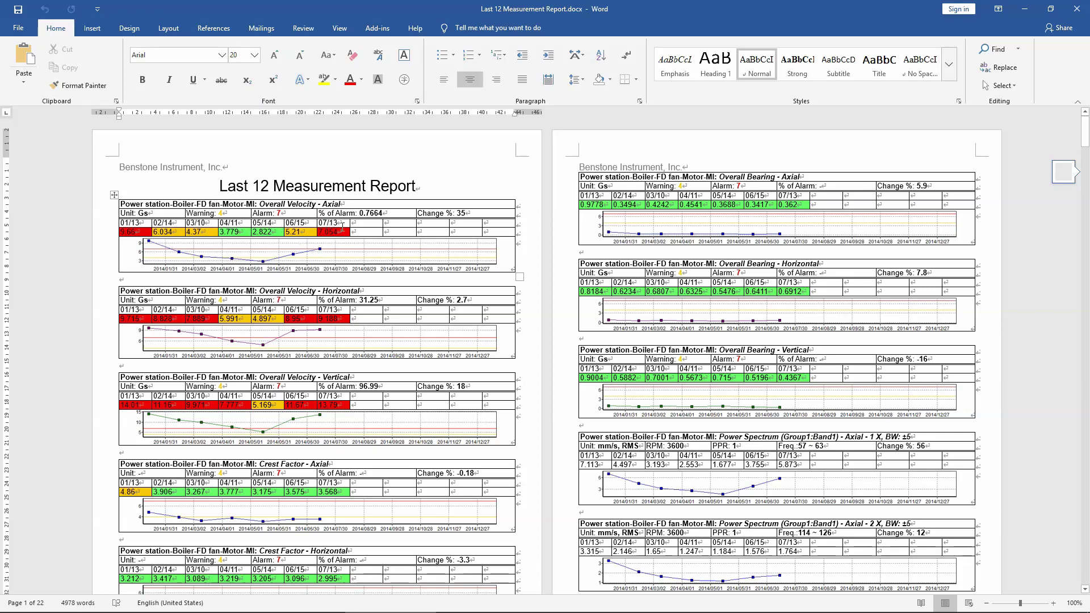
scroll(369, 261, down, 9)
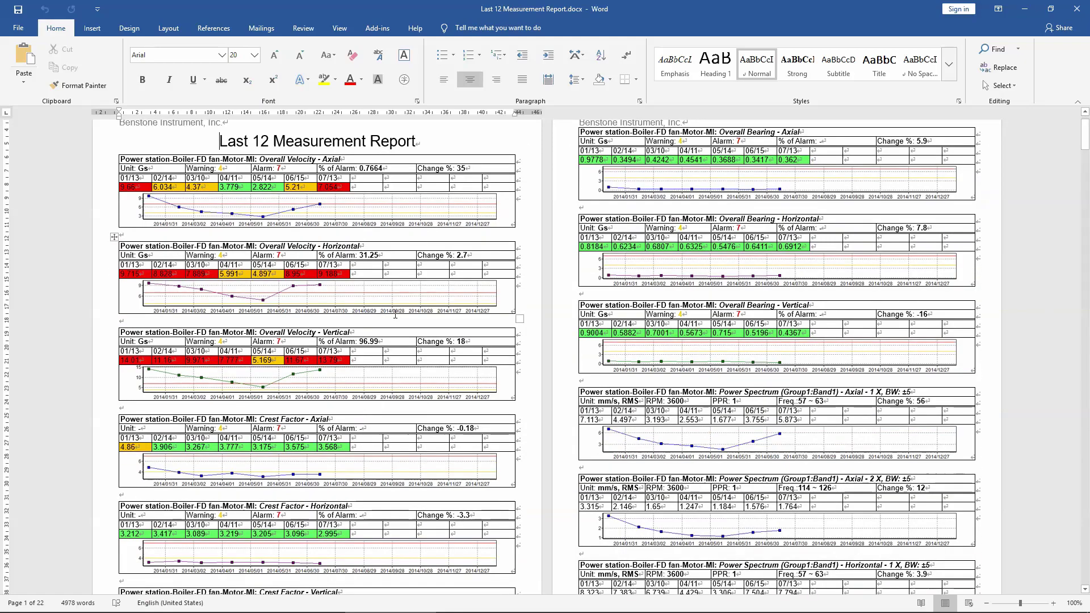
scroll(392, 295, down, 15)
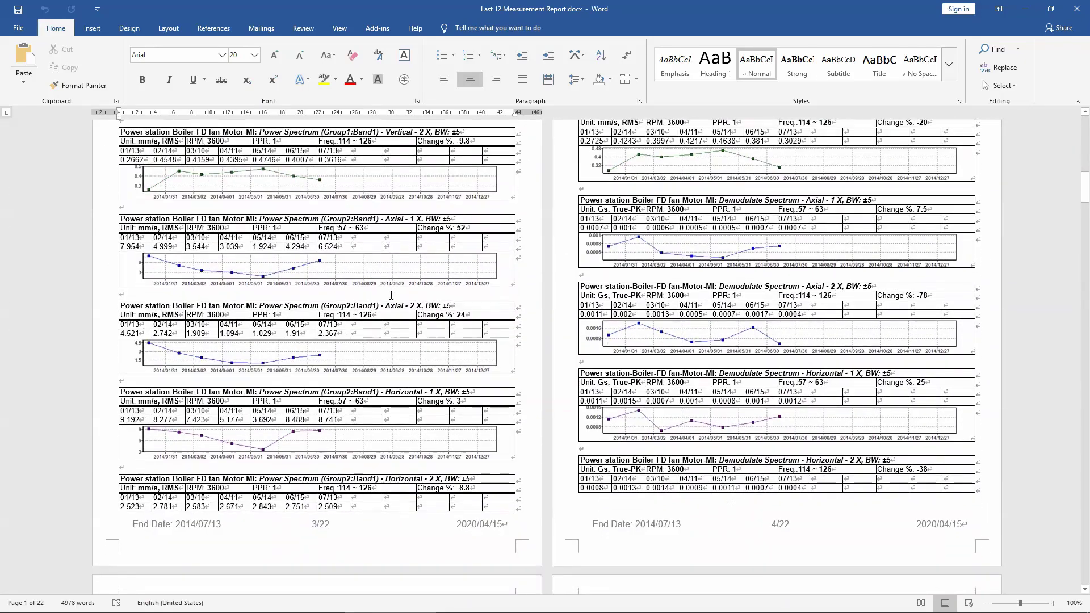
scroll(391, 296, up, 20)
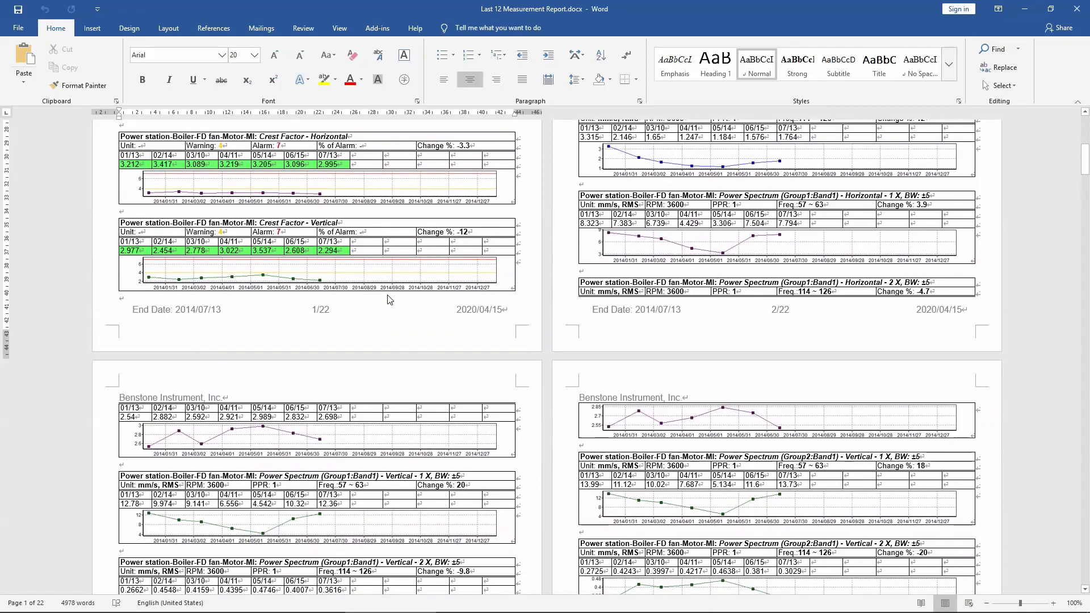